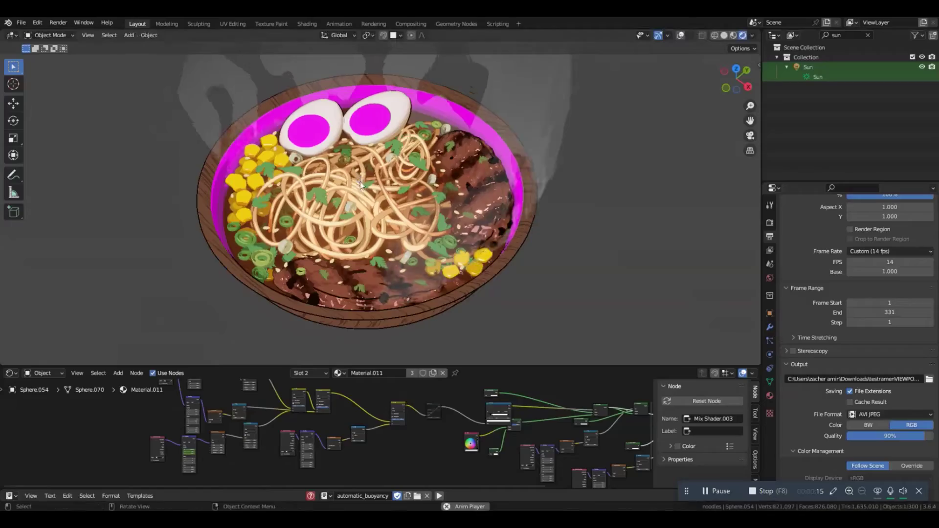
# Step: Orbit to a side view of the ramen bowl and maximize the node editor on the water's parent tree
pyautogui.moveTo(360, 181); pyautogui.dragTo(751, 209, button='middle')
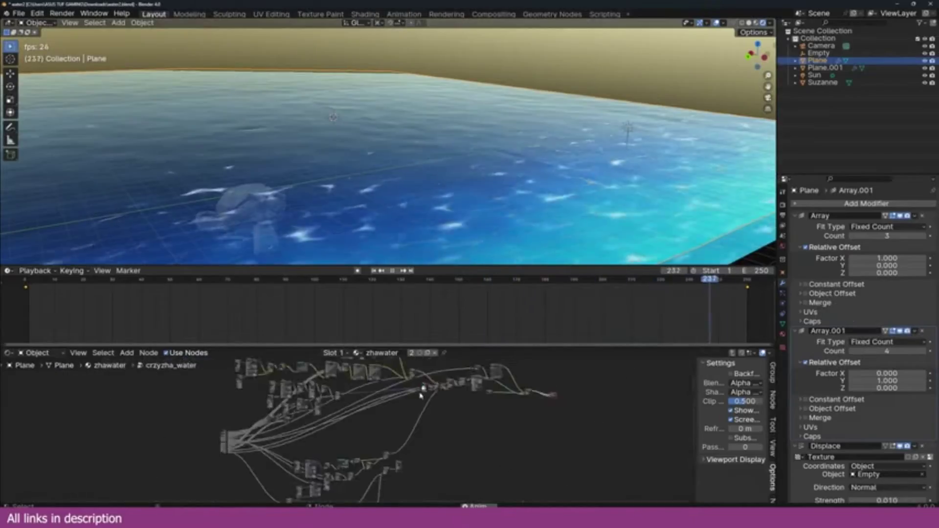
pyautogui.hotkey('ctrl', 'space')
pyautogui.press('Tab')
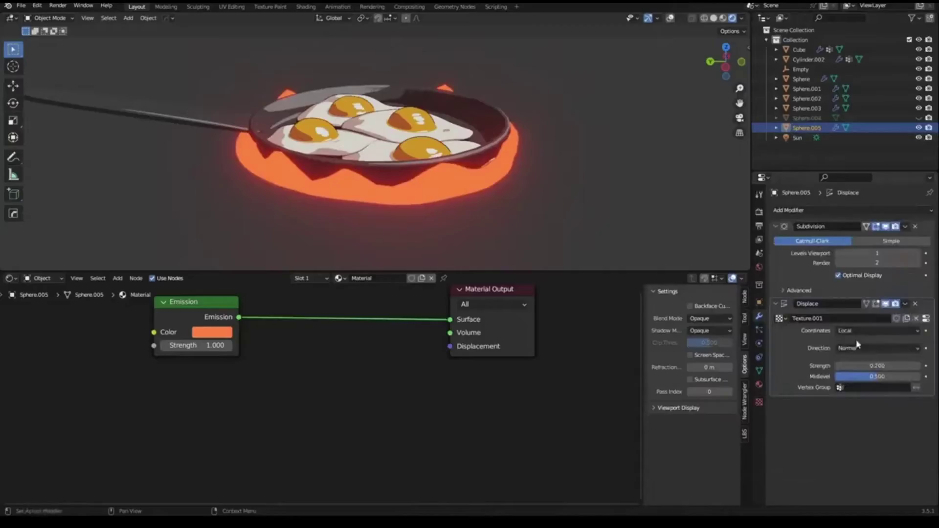
# Step: Start renaming the active object, then view the bowl from above in rendered shading
pyautogui.press('F2')
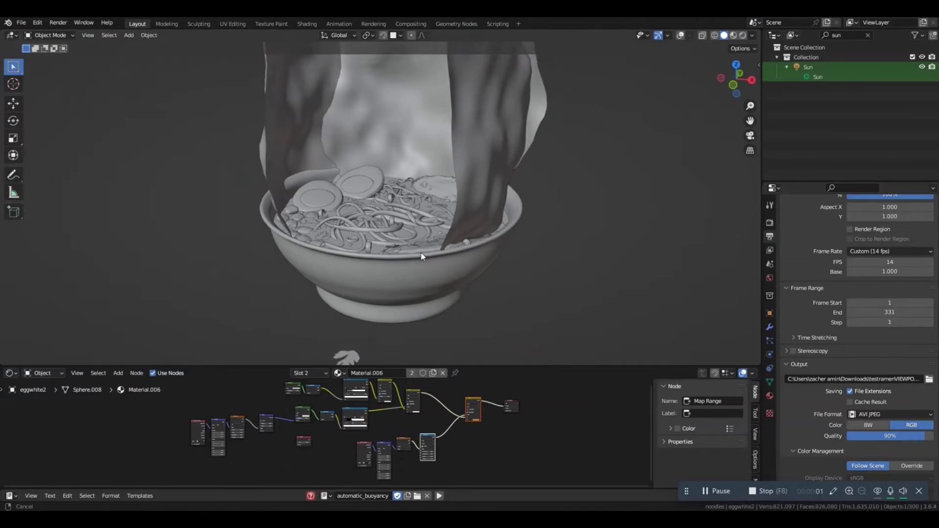
pyautogui.keyDown('ctrl'); pyautogui.moveTo(423, 257); pyautogui.dragTo(668, 69, button='middle'); pyautogui.keyUp('ctrl')
pyautogui.click(743, 37)
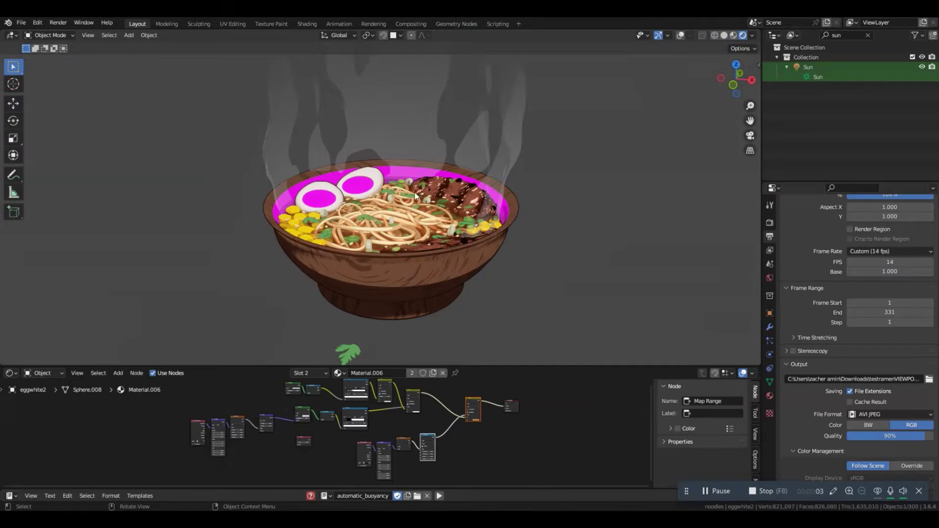
pyautogui.moveTo(413, 197); pyautogui.dragTo(430, 204, button='middle')
pyautogui.moveTo(554, 169); pyautogui.dragTo(520, 201, button='middle')
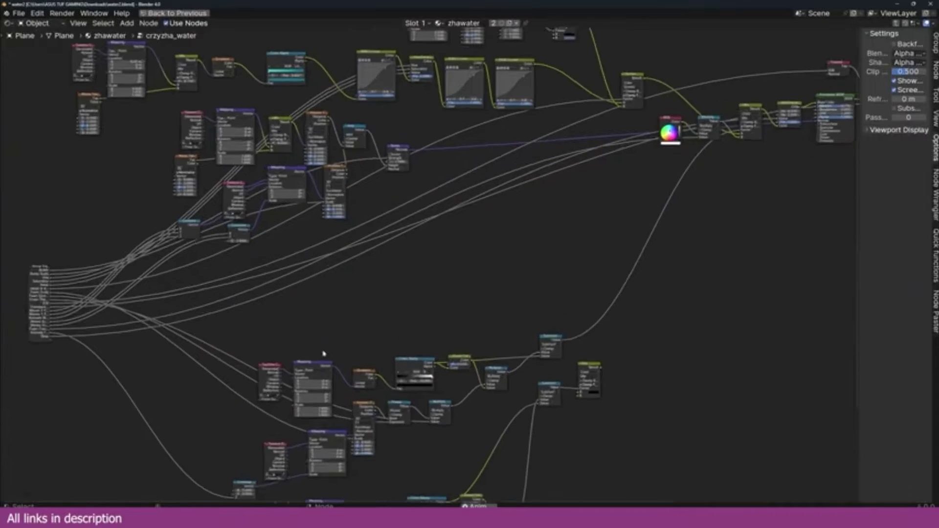
# Step: Return to the water material's top level and un-maximize the Shader Editor
pyautogui.press('Tab')
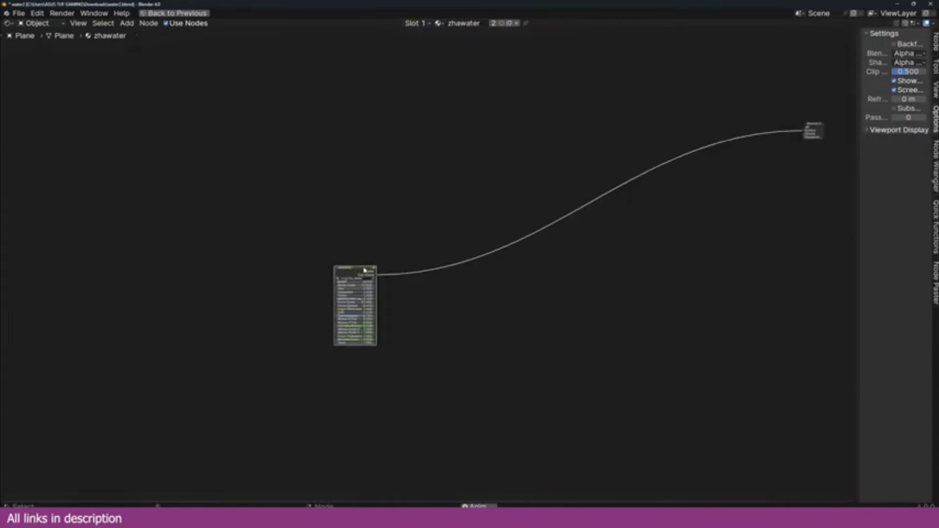
pyautogui.hotkey('ctrl', 'space')
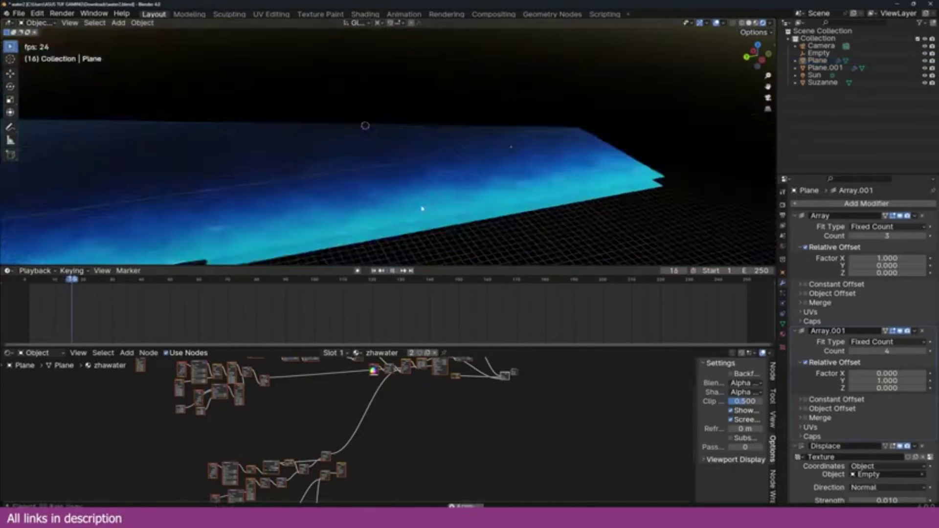
pyautogui.scroll(-3, 416, 411)
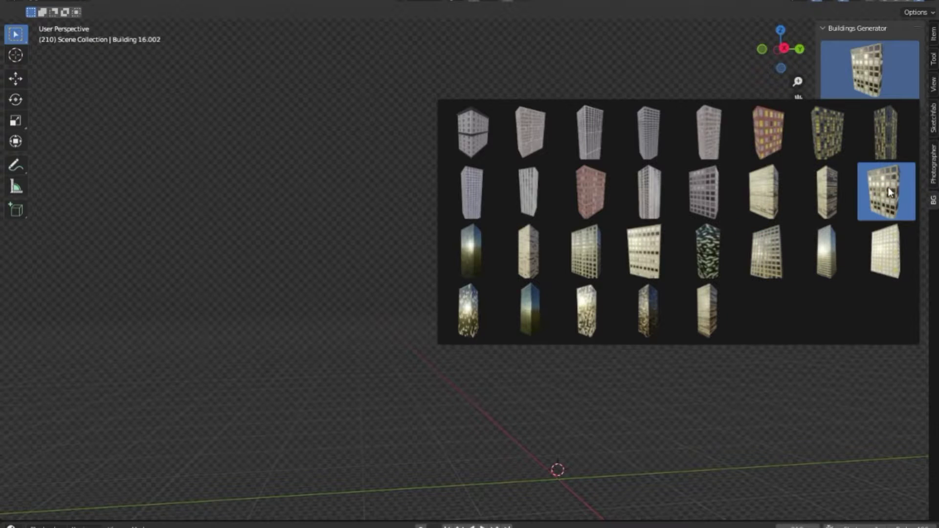
# Step: Add a brick building from the Buildings Generator and raise its floor value to 5
pyautogui.click(886, 191)
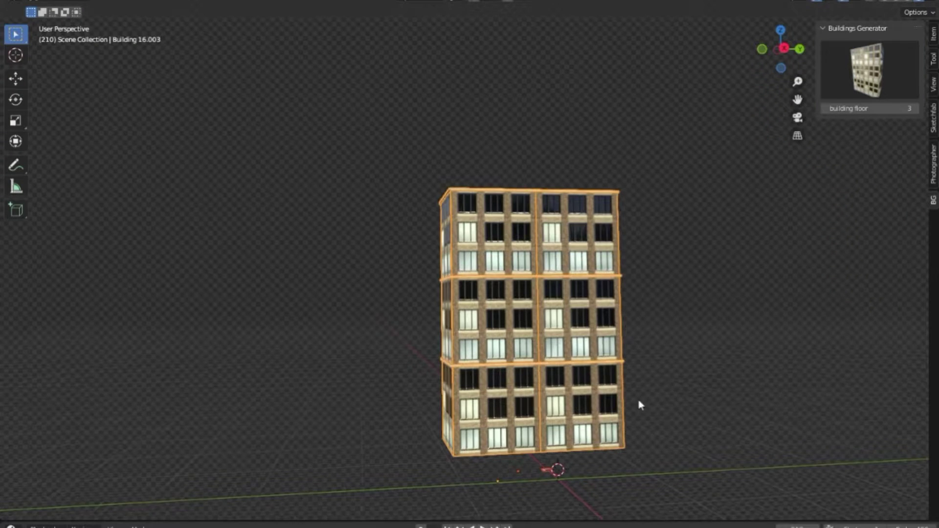
pyautogui.scroll(-3, 611, 408)
pyautogui.moveTo(589, 411); pyautogui.dragTo(538, 385, button='middle')
pyautogui.scroll(5, 538, 384)
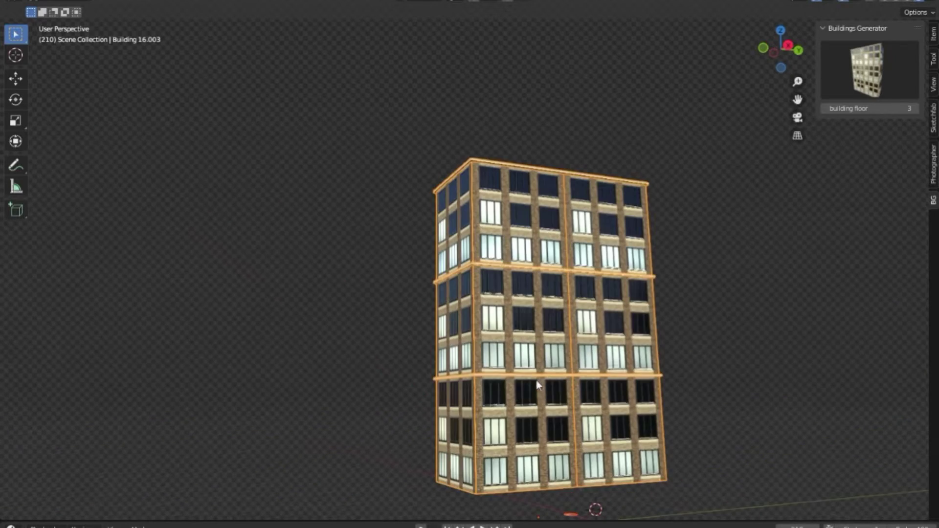
pyautogui.click(914, 108)
pyautogui.click(914, 107)
pyautogui.scroll(3, 562, 293)
pyautogui.moveTo(562, 294); pyautogui.dragTo(594, 272, button='middle')
pyautogui.scroll(-2, 656, 245)
pyautogui.scroll(4, 656, 245)
# Step: Add a dark glass tower and place it left of the brick tower
pyautogui.click(884, 87)
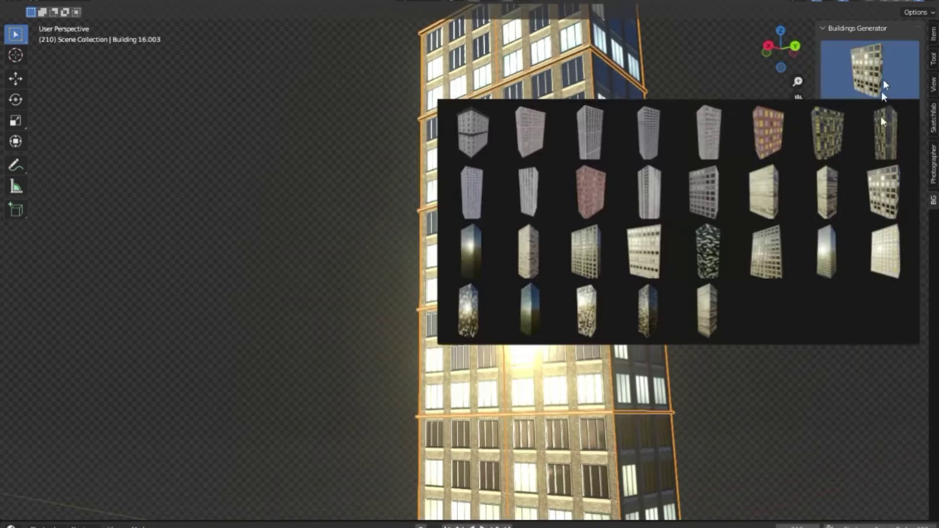
pyautogui.click(471, 251)
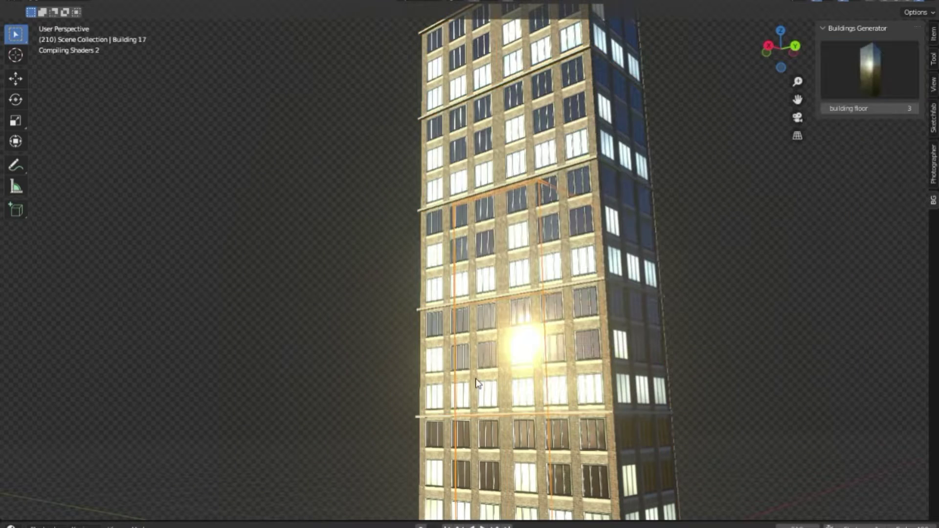
pyautogui.moveTo(489, 362); pyautogui.dragTo(527, 313, button='middle')
pyautogui.click(326, 288)
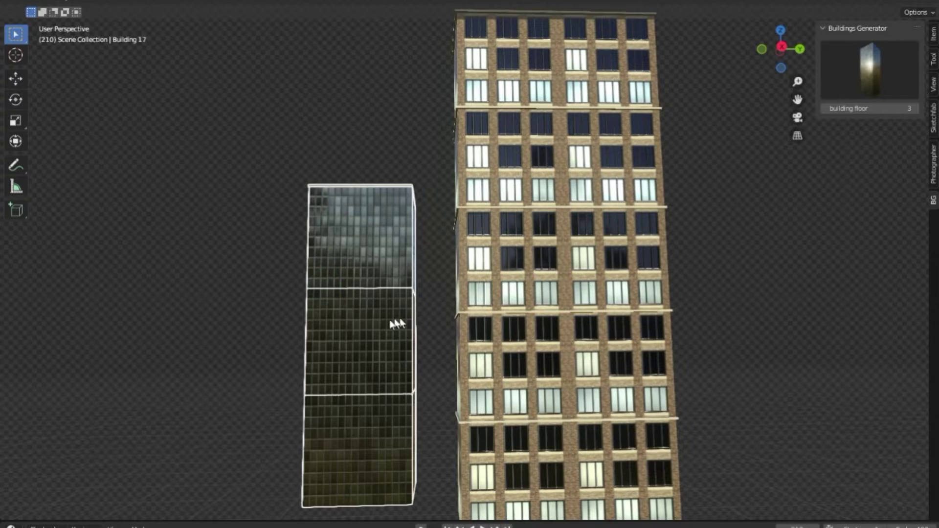
pyautogui.moveTo(395, 350); pyautogui.dragTo(381, 303, button='middle')
# Step: Raise the glass tower to 5 floors and place a wider duplicate at the far left
pyautogui.click(913, 109)
pyautogui.click(914, 109)
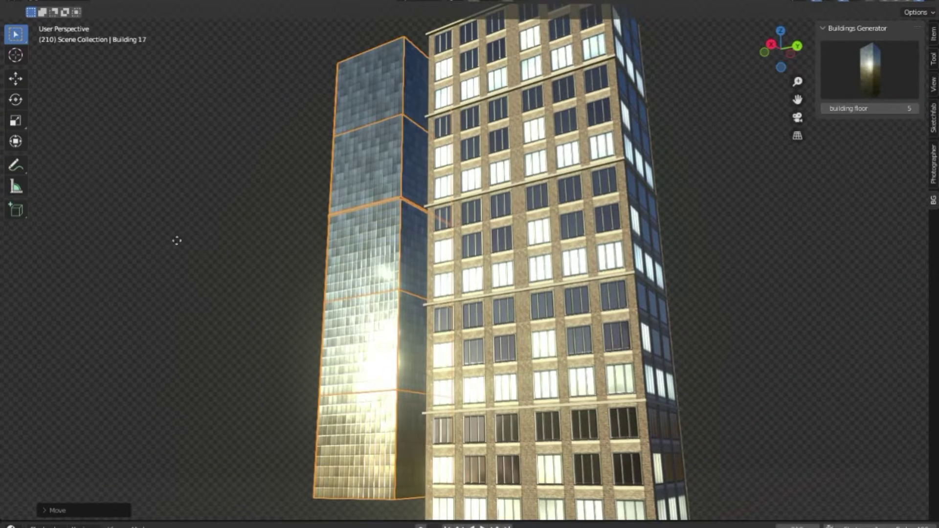
pyautogui.click(117, 249)
pyautogui.press('s')
pyautogui.click(259, 303)
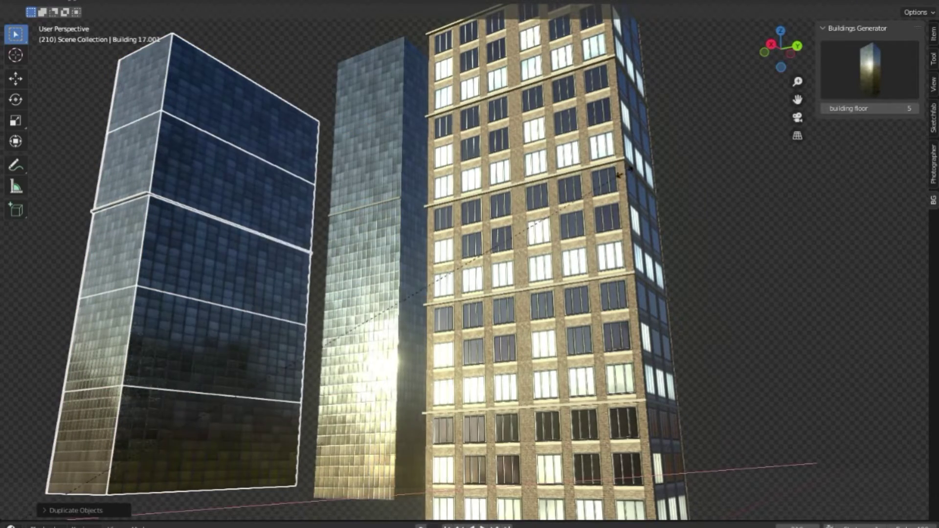
pyautogui.scroll(4, 262, 363)
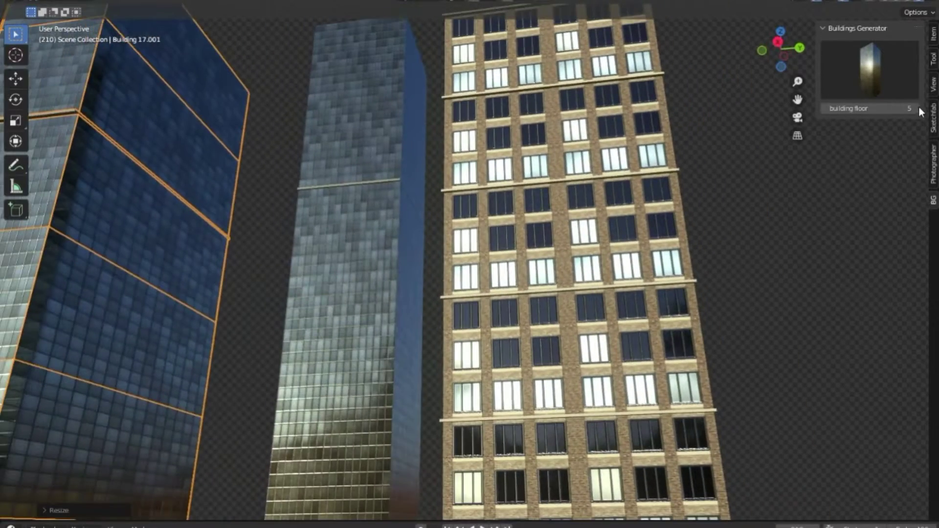
# Step: Duplicate the shorter brick building to its right, rotate it, and add one floor
pyautogui.click(823, 110)
pyautogui.click(823, 110)
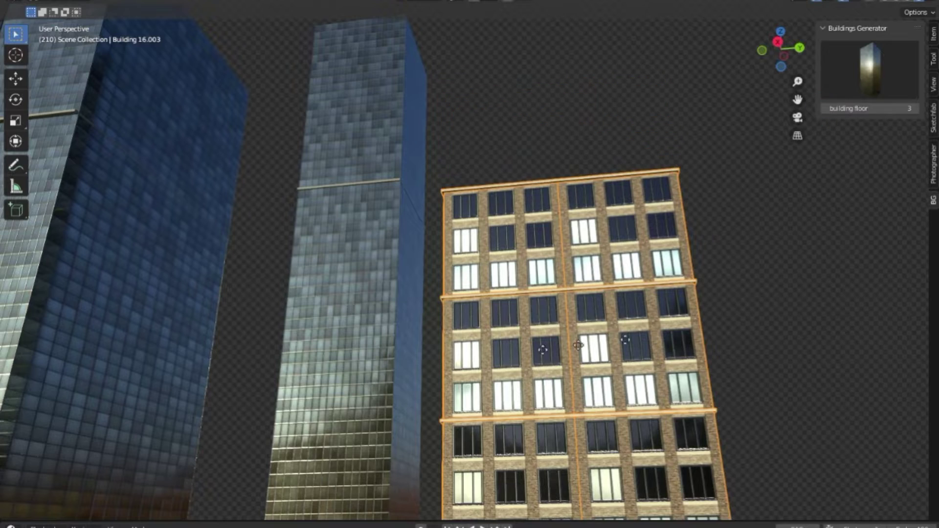
pyautogui.hotkey('shift', 'd')
pyautogui.click(781, 316)
pyautogui.press('r')
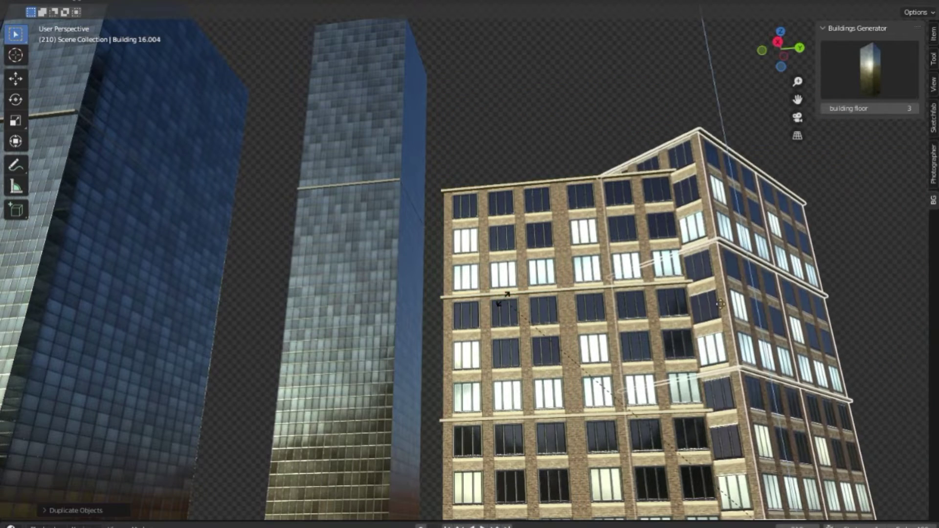
pyautogui.click(712, 298)
pyautogui.click(914, 109)
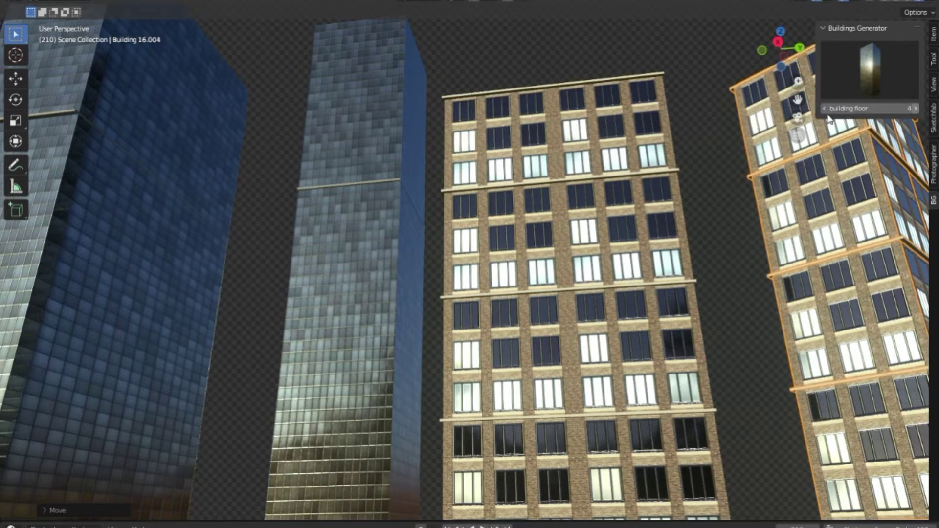
# Step: Add a pale brick building, move it right and back, and raise it to 5 floors
pyautogui.click(859, 88)
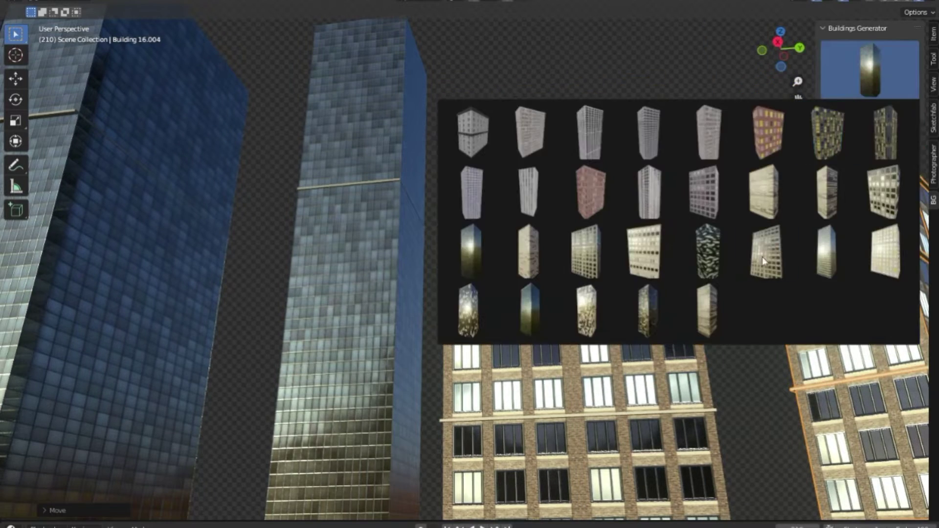
pyautogui.click(589, 252)
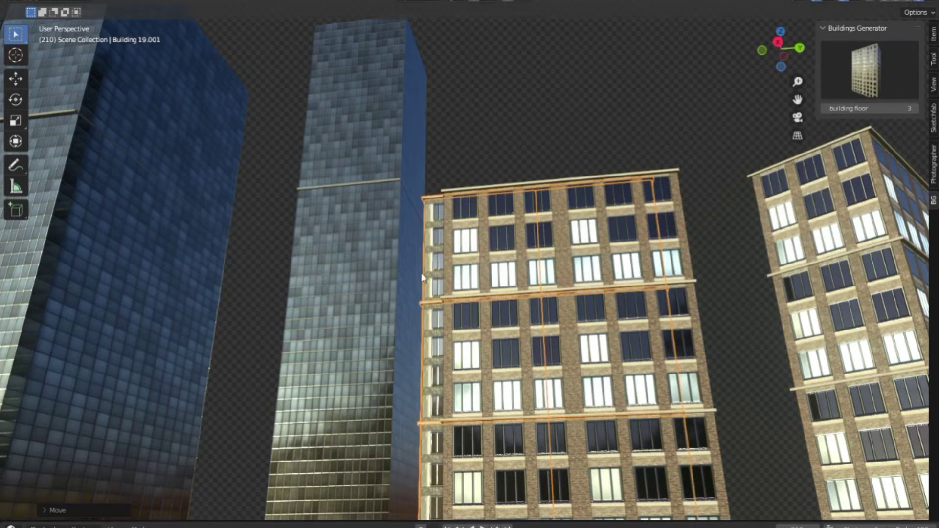
pyautogui.press('g')
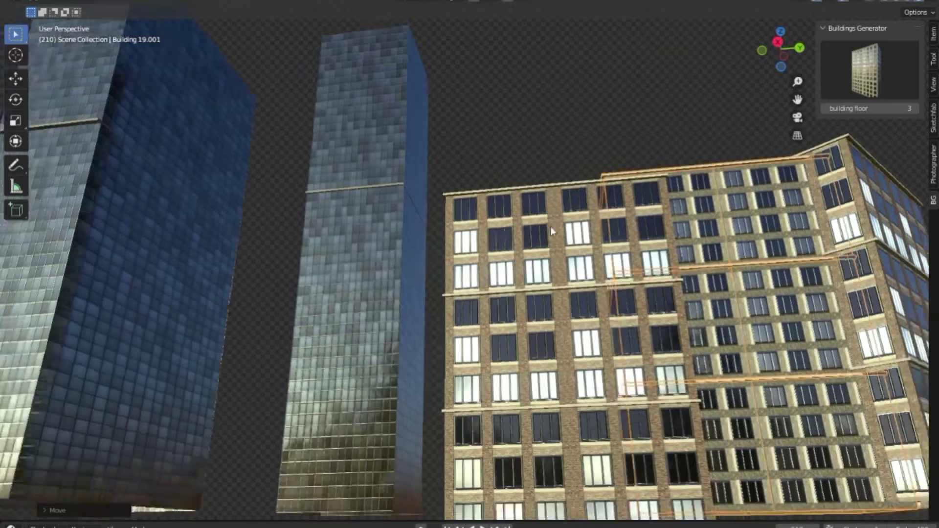
pyautogui.moveTo(551, 231); pyautogui.dragTo(557, 305, button='middle')
pyautogui.press('g')
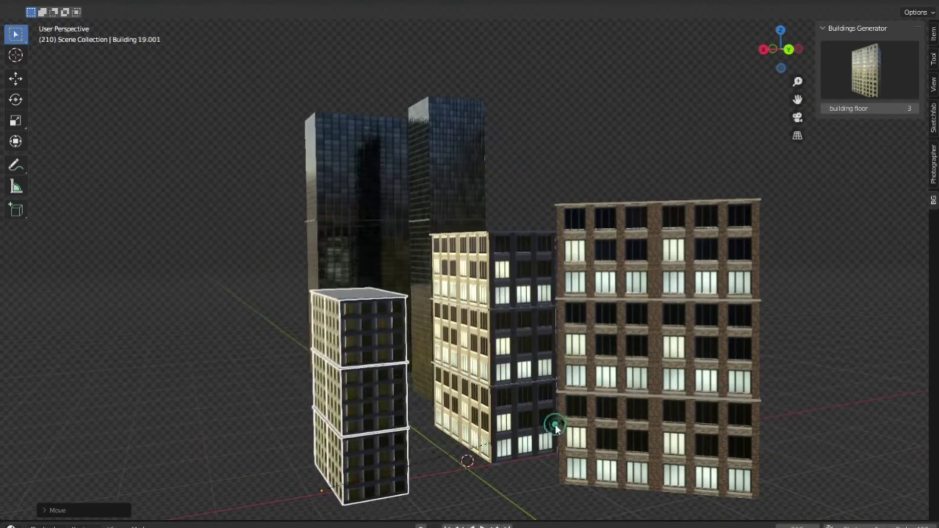
pyautogui.moveTo(511, 410); pyautogui.dragTo(577, 342, button='middle')
pyautogui.click(913, 108)
pyautogui.click(913, 108)
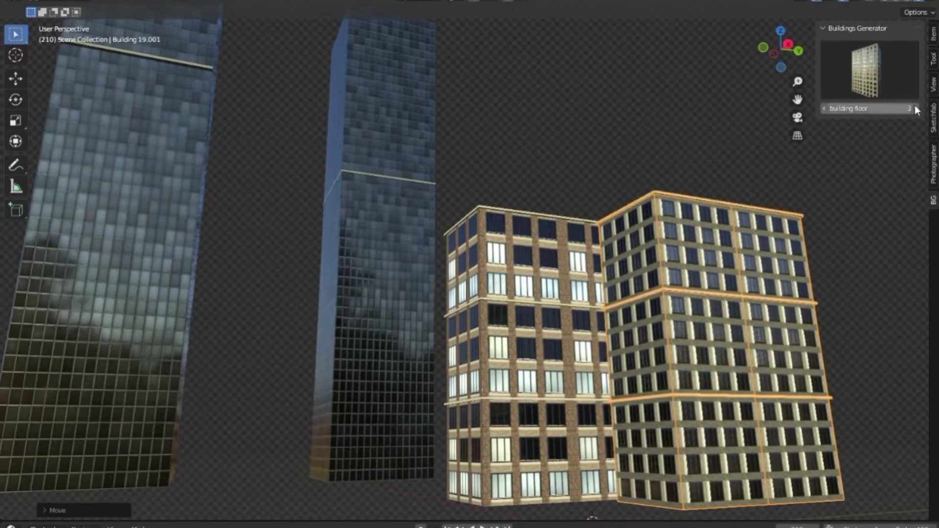
pyautogui.click(913, 108)
pyautogui.click(913, 108)
pyautogui.moveTo(913, 108); pyautogui.dragTo(292, 367, button='middle')
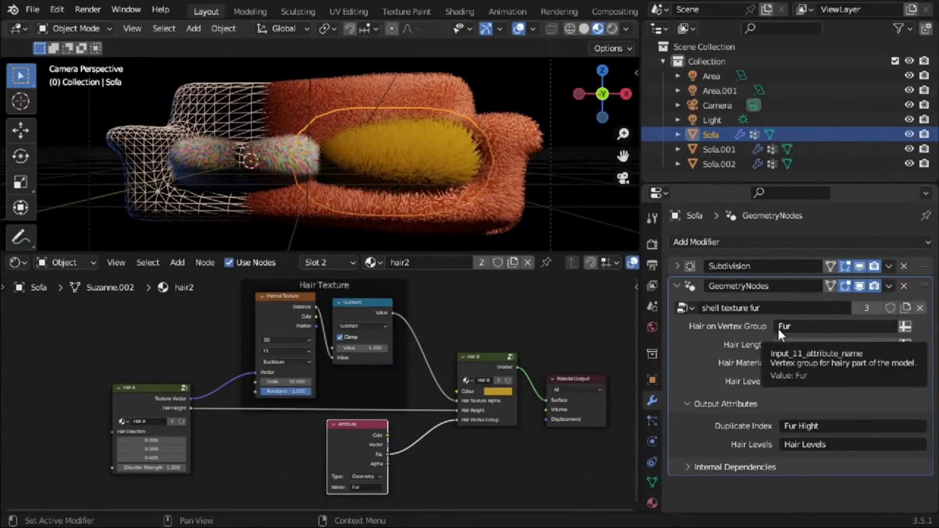
# Step: Switch the fur to the hair1 material and set Hair Levels to 24
pyautogui.click(826, 363)
pyautogui.click(806, 365)
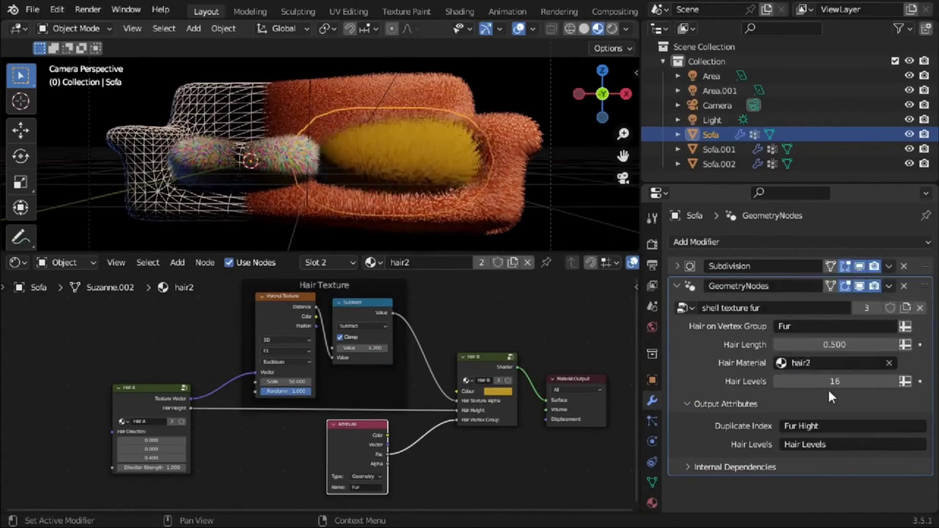
pyautogui.click(893, 380)
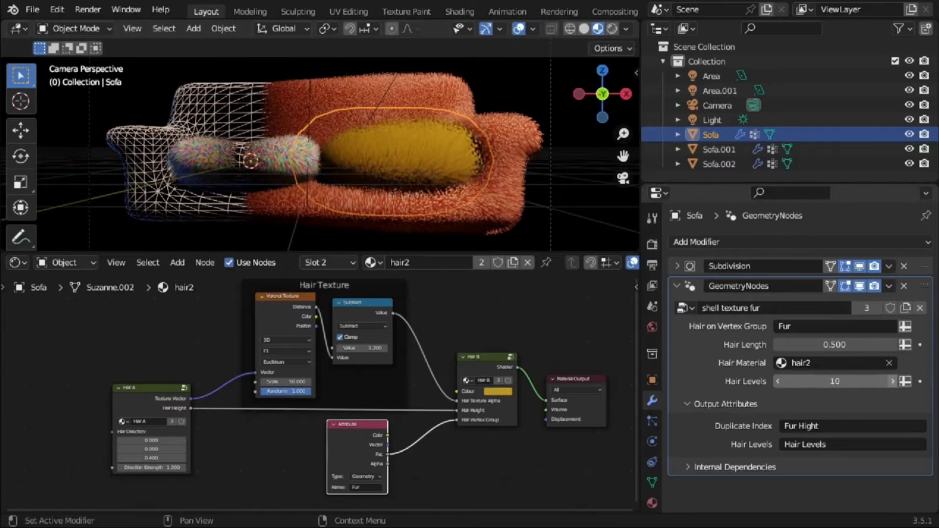
pyautogui.write('24')
pyautogui.press('Return')
# Step: Lower the Voronoi scale to 20, set Subtract to 1.300, and change the Hair B colour
pyautogui.moveTo(135, 385); pyautogui.dragTo(148, 380)
pyautogui.scroll(2, 302, 328)
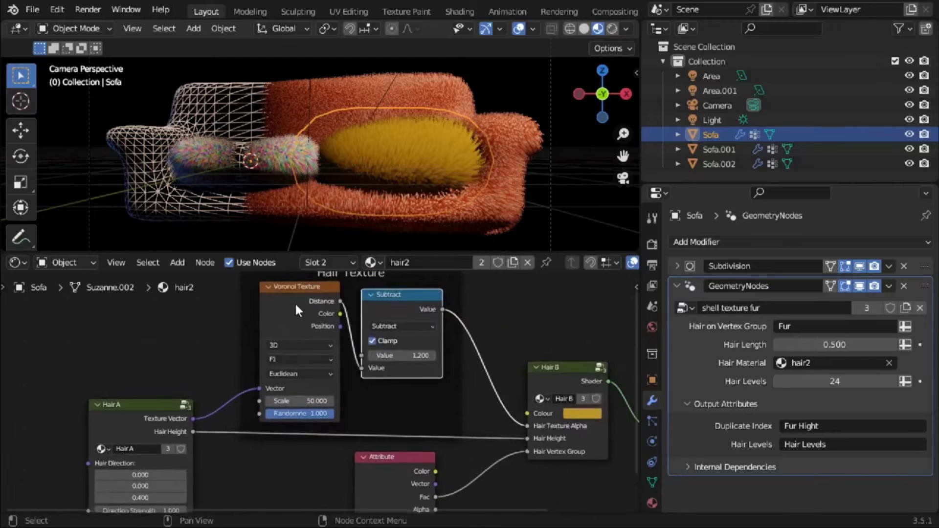
pyautogui.moveTo(313, 400); pyautogui.dragTo(293, 400)
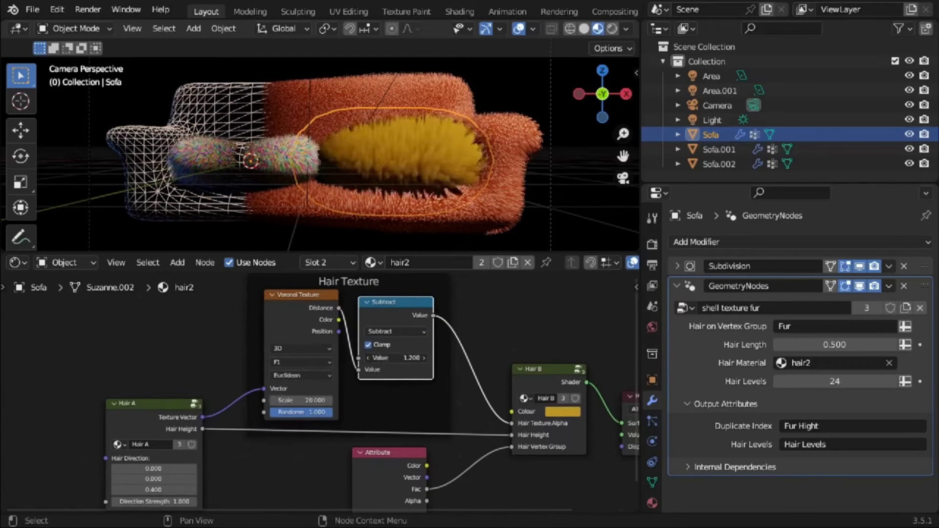
pyautogui.moveTo(369, 357); pyautogui.dragTo(350, 357)
pyautogui.moveTo(369, 356); pyautogui.dragTo(347, 317, button='middle')
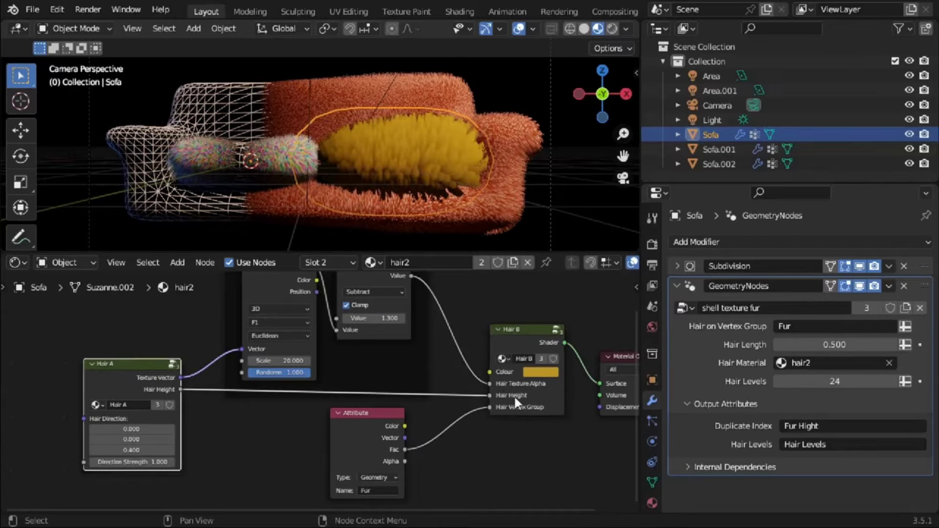
pyautogui.click(540, 372)
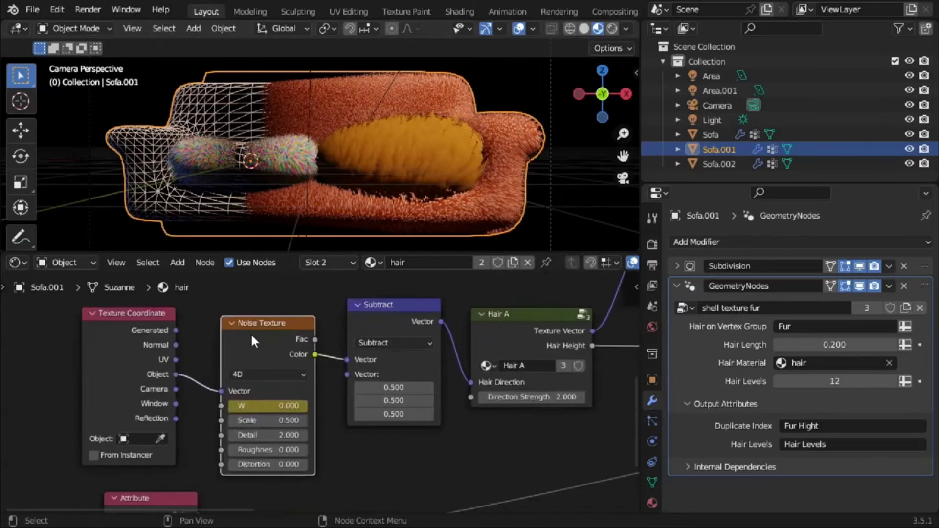
# Step: On Sofa.001, set Noise Texture W to 6.300 and Hair Direction to -5
pyautogui.click(355, 326)
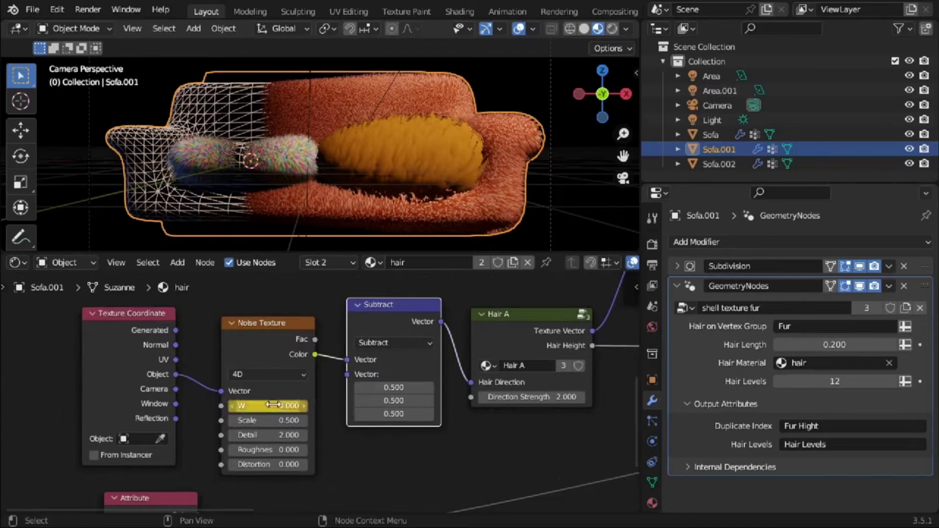
pyautogui.moveTo(268, 406); pyautogui.dragTo(235, 405)
pyautogui.moveTo(518, 395); pyautogui.dragTo(449, 412, button='middle')
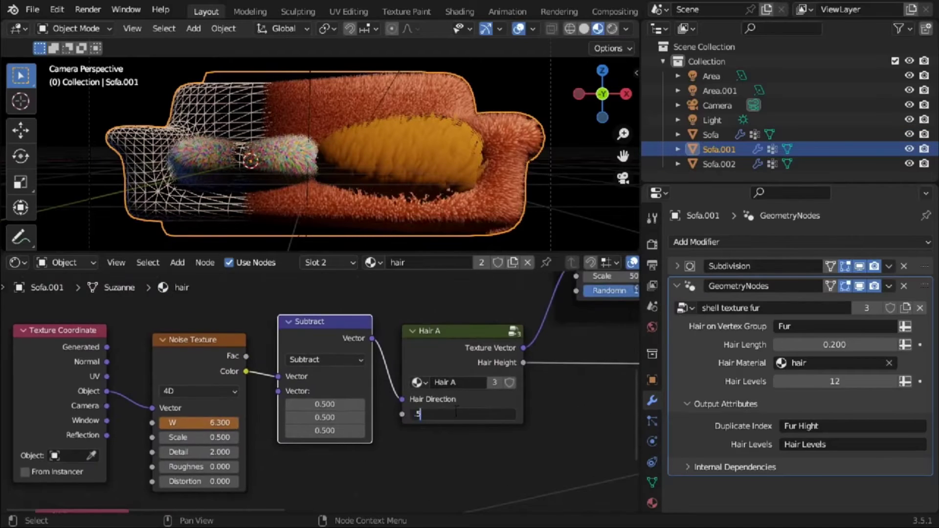
pyautogui.press('Return')
pyautogui.scroll(-3, 455, 412)
pyautogui.moveTo(447, 405); pyautogui.dragTo(378, 388, button='middle')
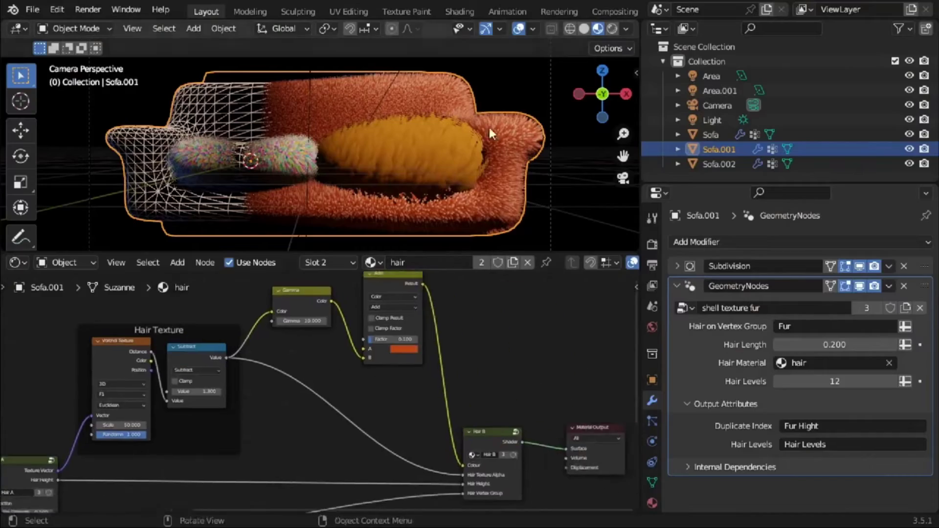
pyautogui.scroll(-3, 548, 377)
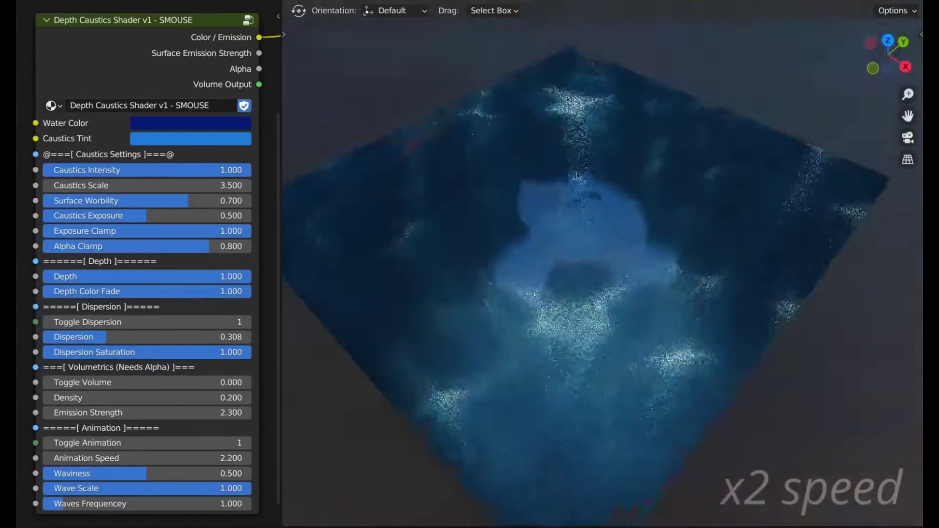
# Step: Orbit around the caustics water plane to inspect it from side, top and low angles
pyautogui.moveTo(578, 166); pyautogui.dragTo(585, 222, button='middle')
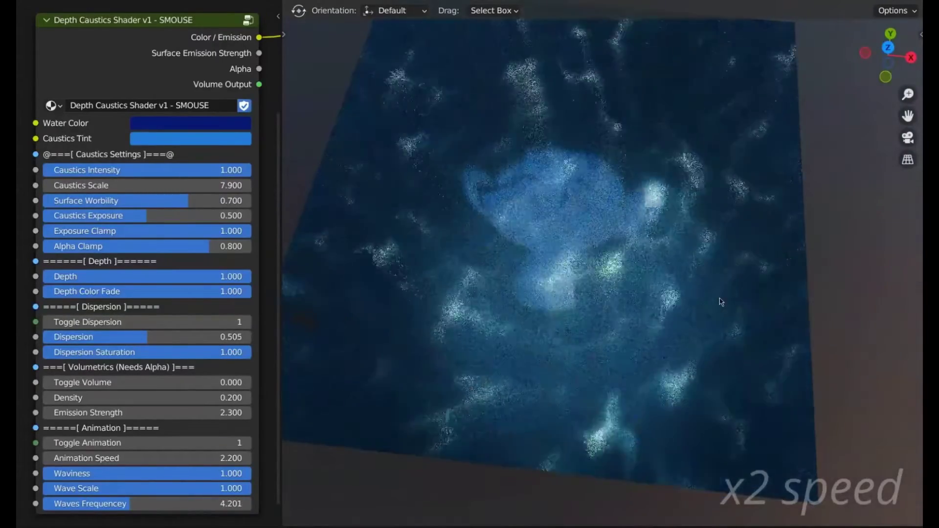
pyautogui.moveTo(576, 231); pyautogui.dragTo(625, 247, button='middle')
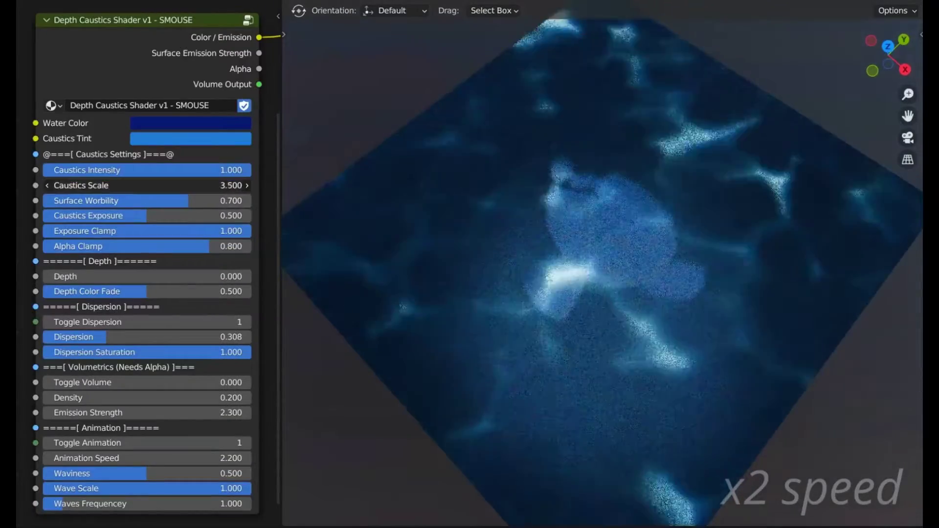
pyautogui.moveTo(582, 221); pyautogui.dragTo(652, 161, button='middle')
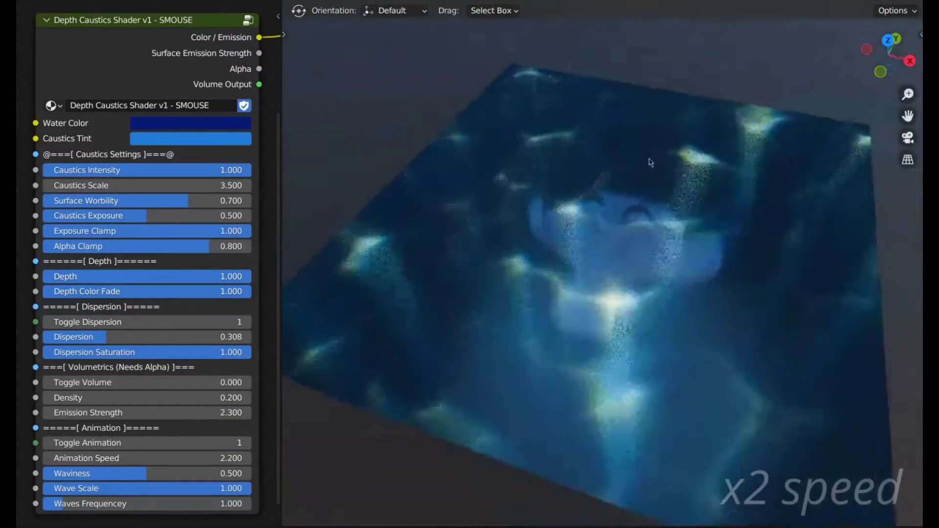
pyautogui.moveTo(584, 184); pyautogui.dragTo(463, 186, button='middle')
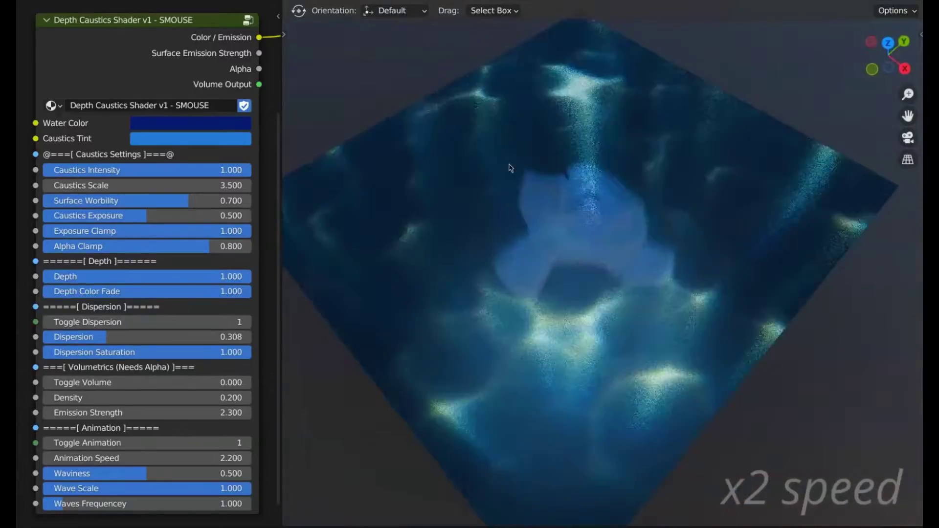
pyautogui.moveTo(563, 236); pyautogui.dragTo(579, 215, button='middle')
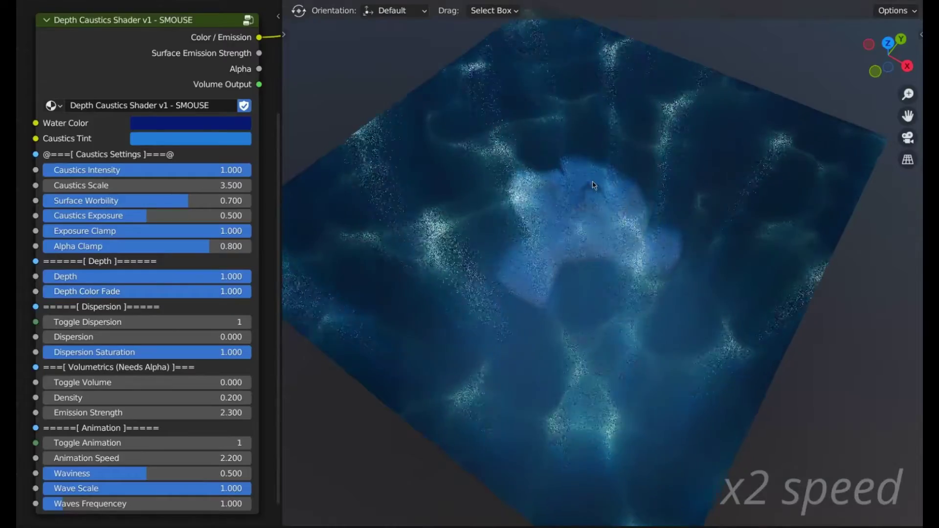
# Step: Set Waviness 1.000, Caustics Scale 7.900, Dispersion 0.505 and Waves Frequency 4.201
pyautogui.moveTo(147, 473); pyautogui.dragTo(250, 474)
pyautogui.moveTo(146, 185); pyautogui.dragTo(205, 185)
pyautogui.moveTo(73, 337); pyautogui.dragTo(146, 337)
pyautogui.moveTo(62, 503); pyautogui.dragTo(129, 504)
# Step: Add a plane, apply a Real Terrain mountain preset, and shade it smooth
pyautogui.moveTo(650, 294); pyautogui.dragTo(714, 274, button='middle')
pyautogui.moveTo(146, 276); pyautogui.dragTo(127, 292)
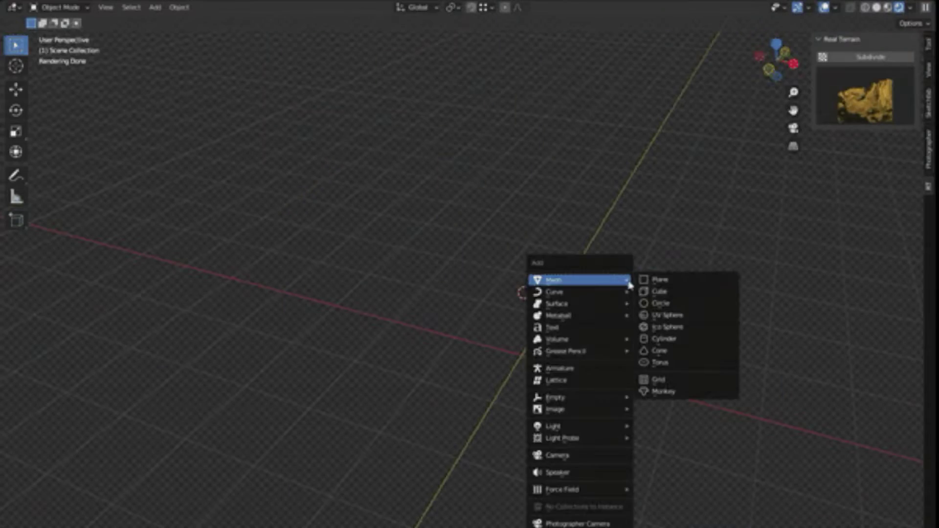
pyautogui.click(659, 279)
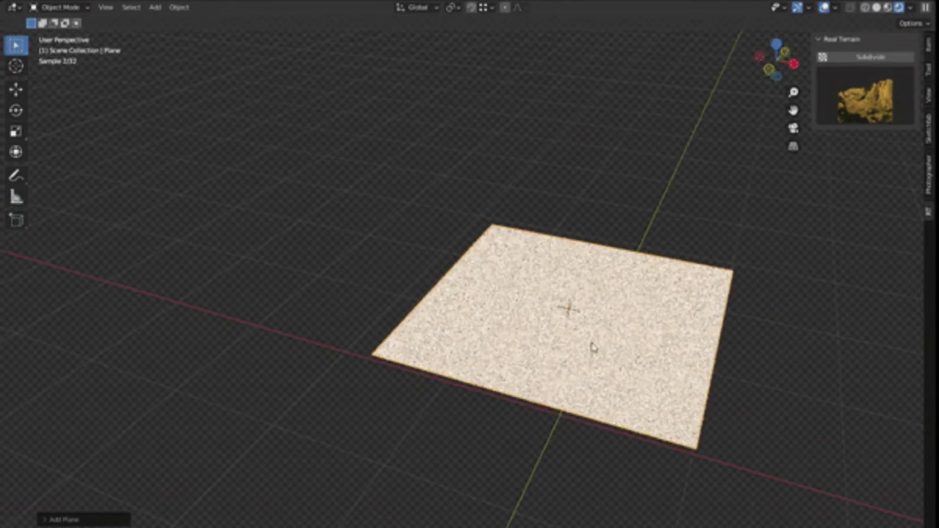
pyautogui.click(850, 109)
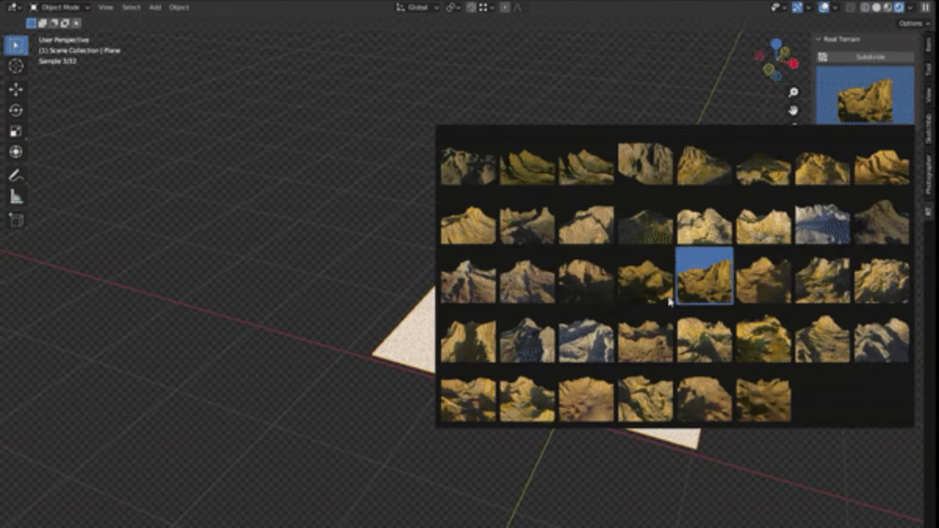
pyautogui.click(696, 280)
pyautogui.moveTo(528, 371); pyautogui.dragTo(492, 348, button='middle')
pyautogui.scroll(5, 478, 354)
pyautogui.click(821, 134)
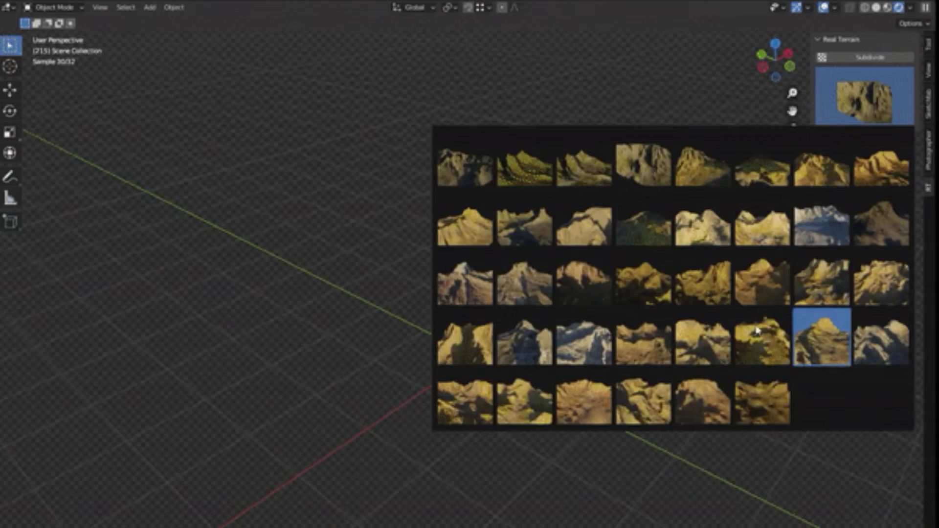
pyautogui.press('Escape')
# Step: Add another plane and bring up the Real Terrain preset gallery for it
pyautogui.hotkey('shift', 'a')
pyautogui.click(614, 325)
pyautogui.click(844, 82)
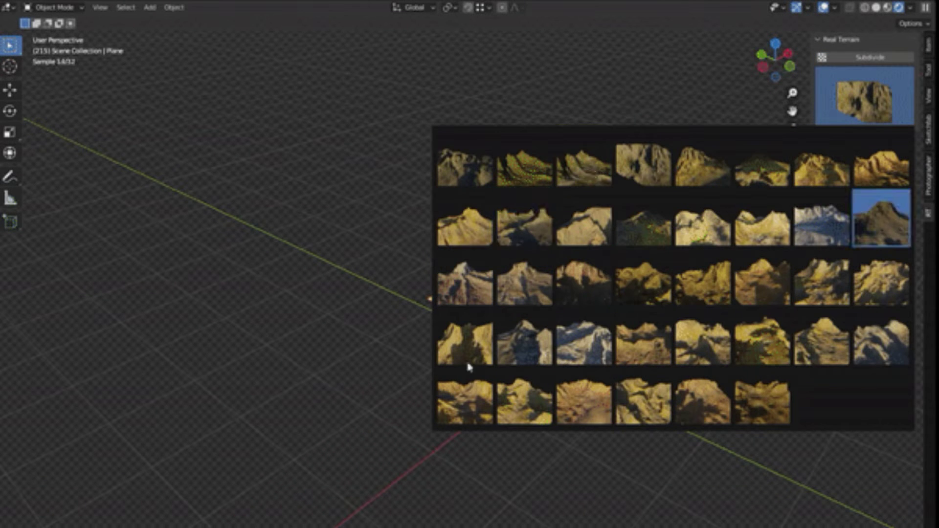
# Step: Apply a mountain preset, rotate the terrain around Z, and lower its scale to 0.800
pyautogui.click(881, 217)
pyautogui.moveTo(684, 474); pyautogui.dragTo(505, 283, button='middle')
pyautogui.press('a')
pyautogui.press('r')
pyautogui.press('z')
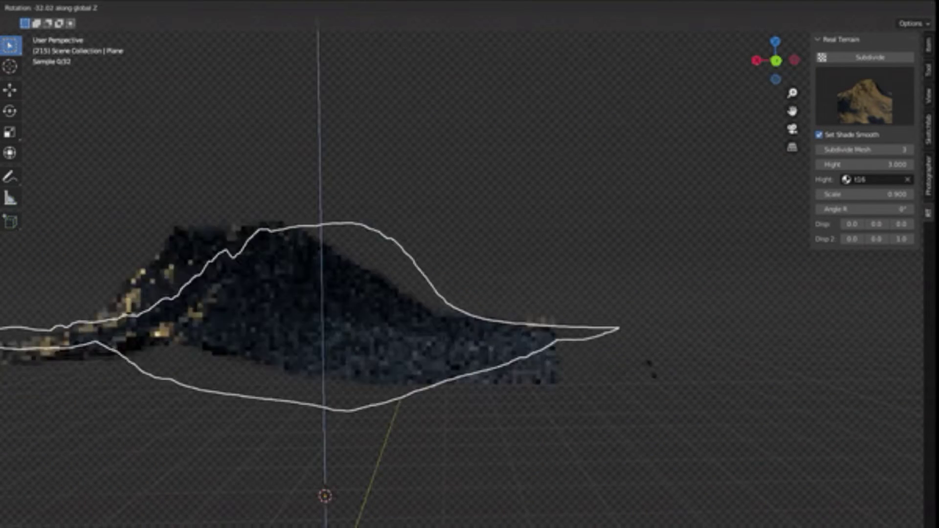
pyautogui.click(379, 214)
pyautogui.moveTo(380, 214); pyautogui.dragTo(518, 211, button='middle')
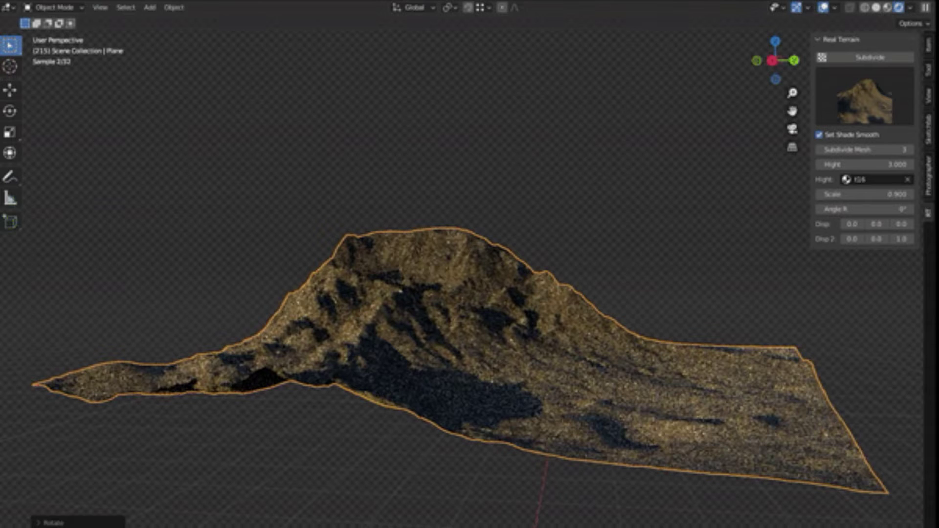
pyautogui.click(823, 199)
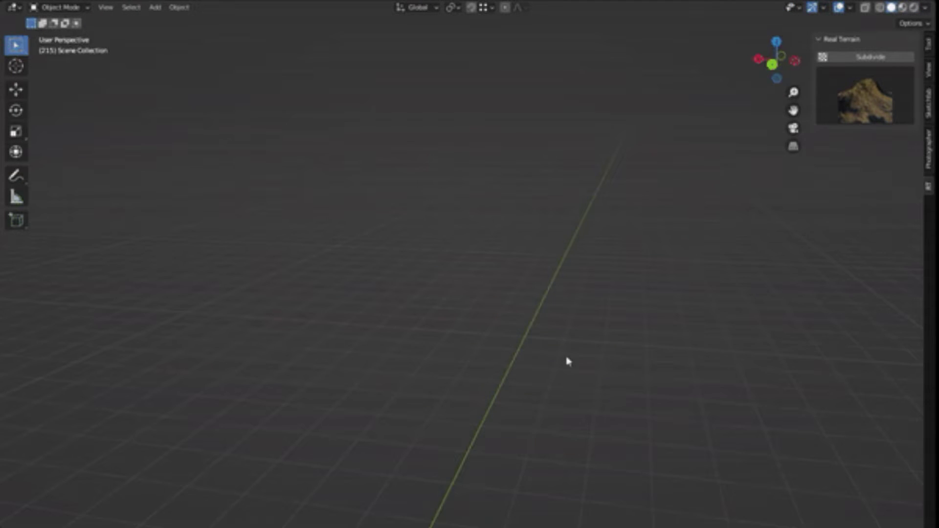
# Step: Add a plane with another terrain preset at scale 0.100 and height 8.500
pyautogui.hotkey('shift', 'a')
pyautogui.click(589, 325)
pyautogui.click(859, 78)
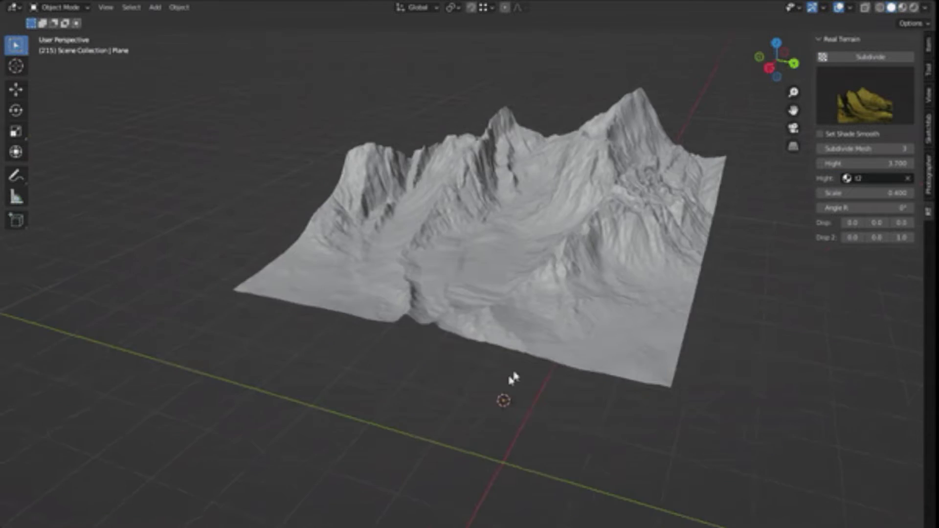
pyautogui.click(907, 193)
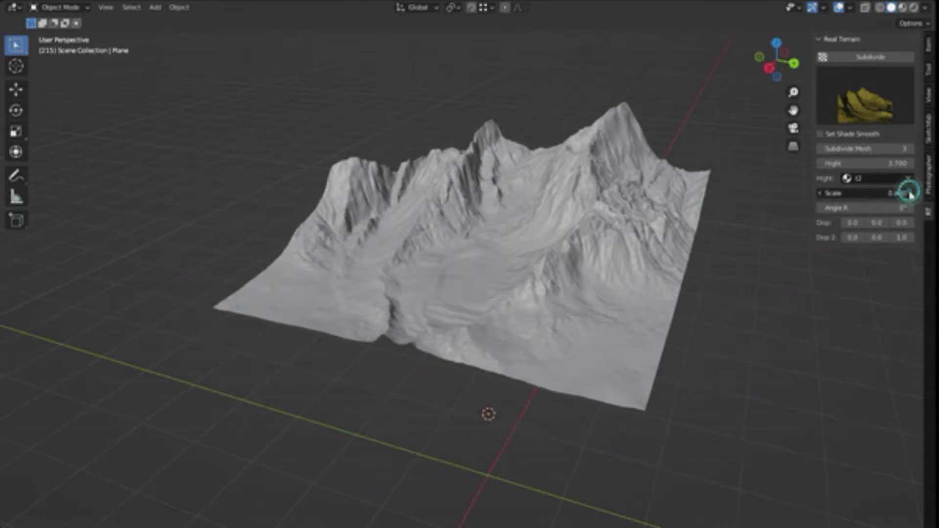
pyautogui.click(824, 194)
pyautogui.click(824, 194)
pyautogui.click(824, 195)
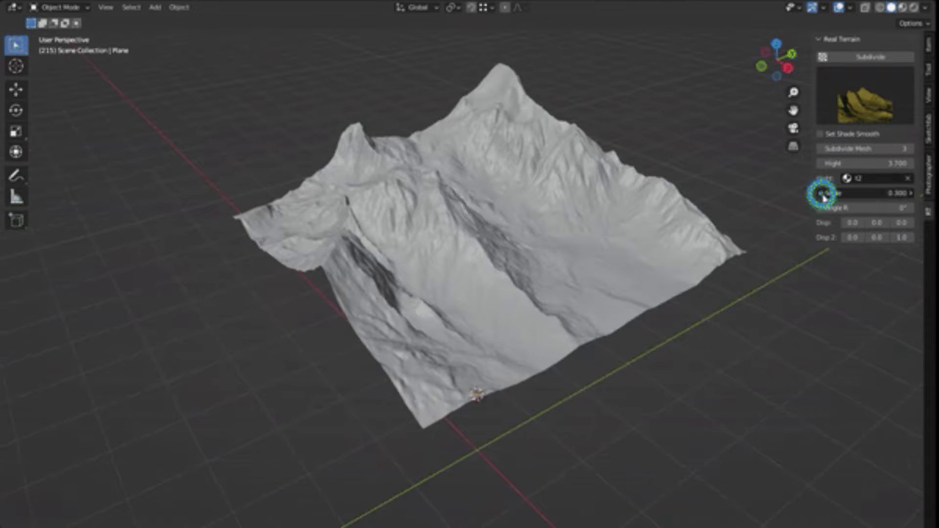
pyautogui.click(823, 195)
pyautogui.click(824, 195)
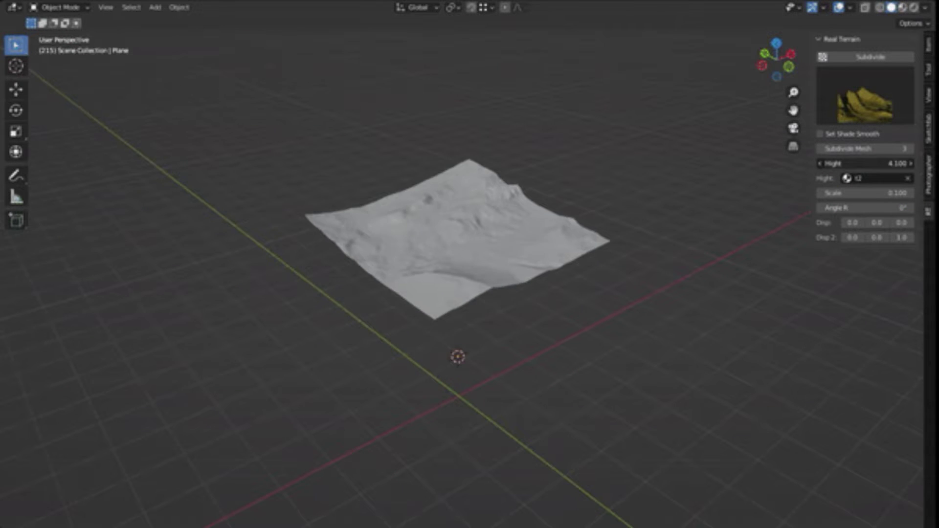
pyautogui.moveTo(865, 163); pyautogui.dragTo(900, 163)
pyautogui.moveTo(472, 126); pyautogui.dragTo(344, 299, button='middle')
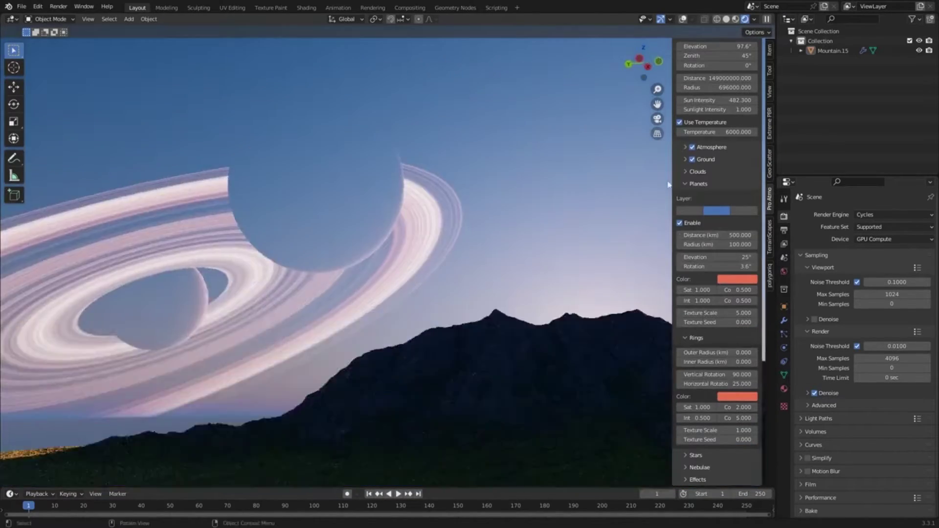
# Step: Toggle the Pro Atmo planet layer's Enable checkbox off
pyautogui.click(679, 277)
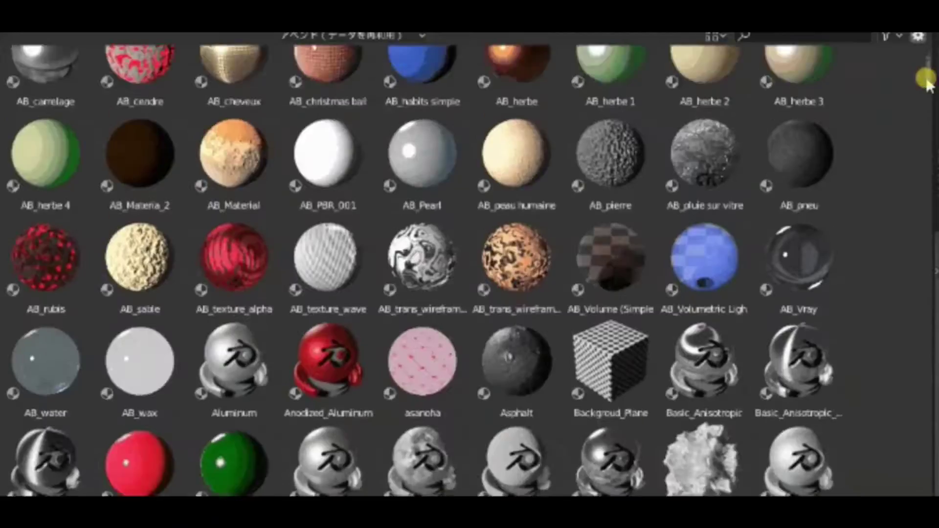
# Step: Add the copied materials folder as asset library 'material Lib', then split the 3D view in two
pyautogui.moveTo(926, 76); pyautogui.dragTo(931, 452)
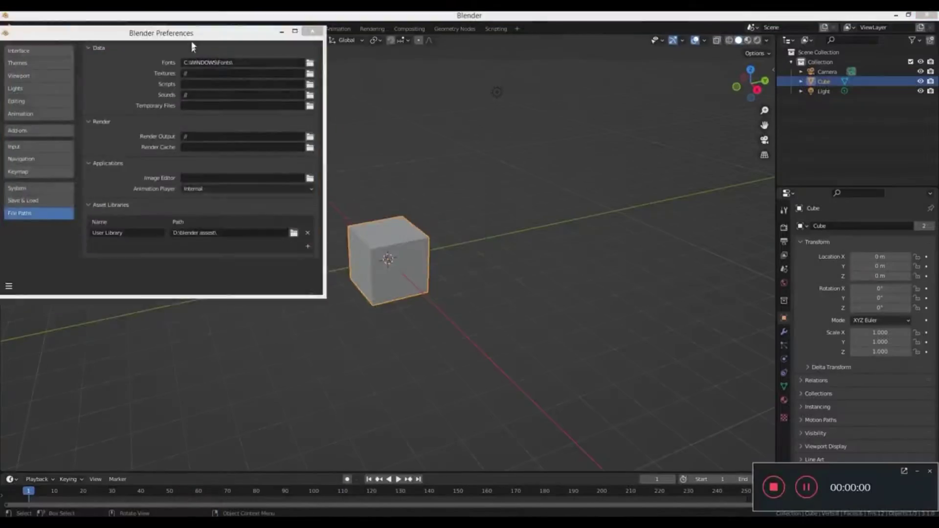
pyautogui.moveTo(299, 39); pyautogui.dragTo(436, 69)
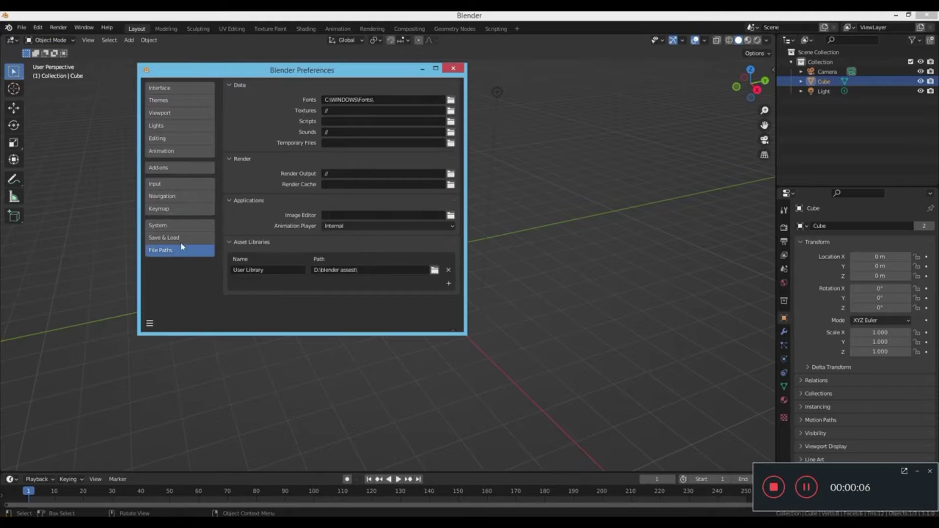
pyautogui.click(448, 285)
pyautogui.hotkey('alt', 'Tab')
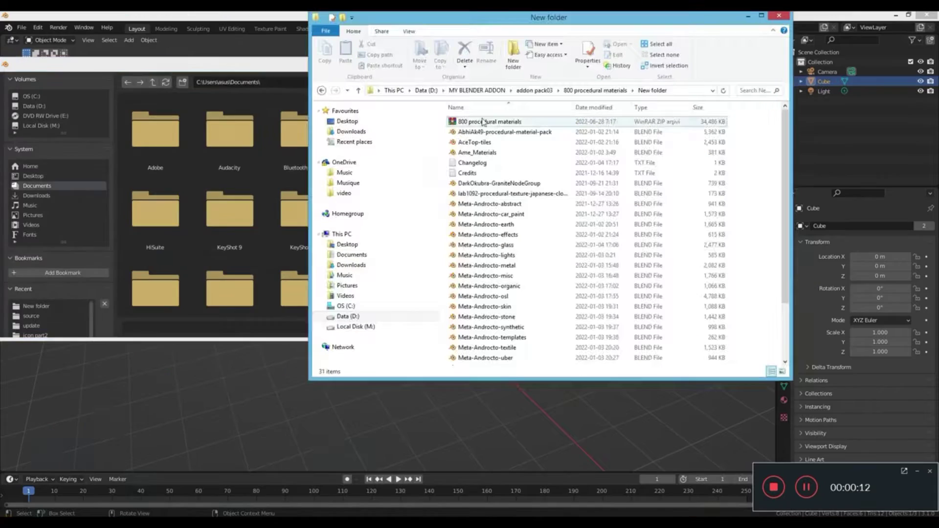
pyautogui.hotkey('ctrl', 'c')
pyautogui.hotkey('alt', 'Tab')
pyautogui.hotkey('ctrl', 'v')
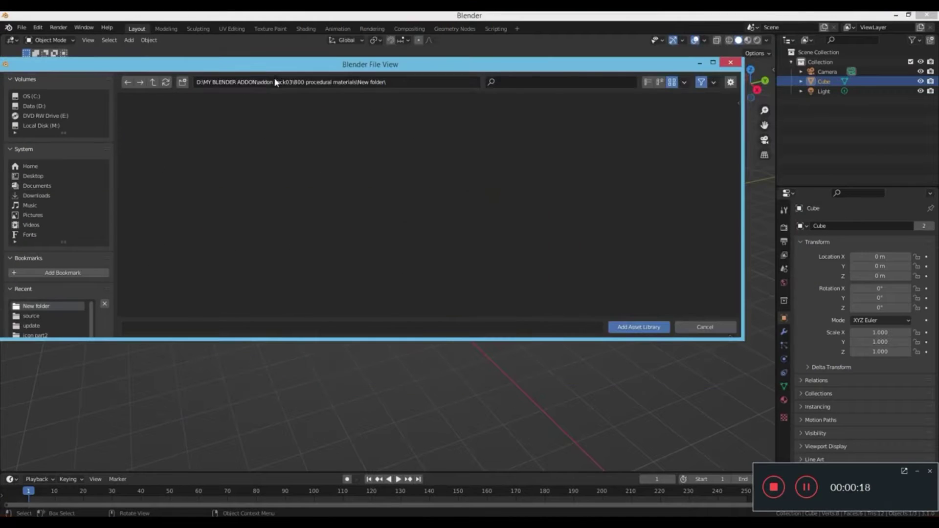
pyautogui.click(638, 327)
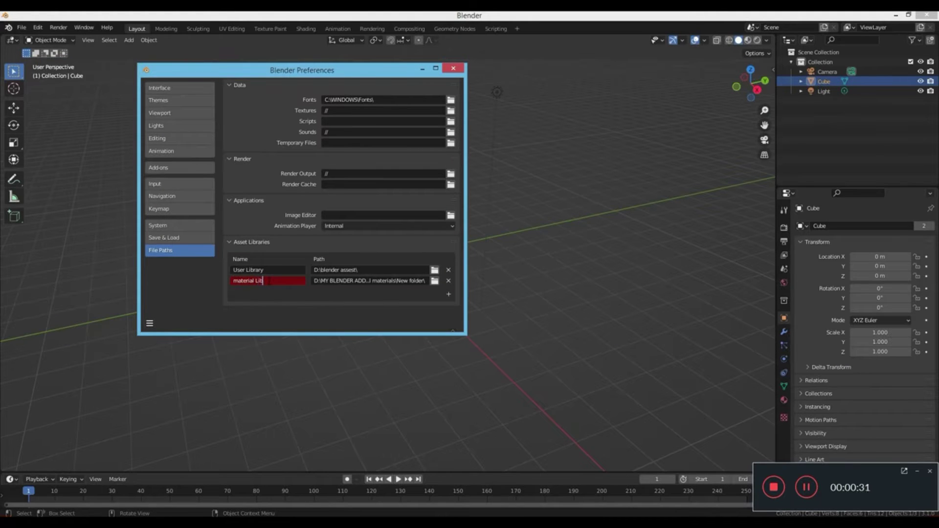
pyautogui.click(453, 68)
pyautogui.moveTo(3, 36); pyautogui.dragTo(302, 146)
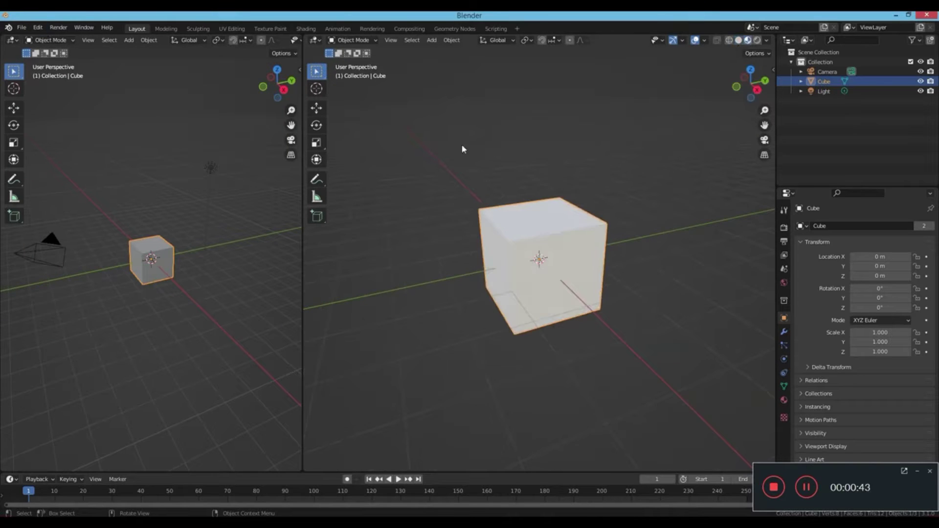
# Step: Turn the left area into an Asset Browser showing the material Lib library
pyautogui.click(12, 40)
pyautogui.click(298, 110)
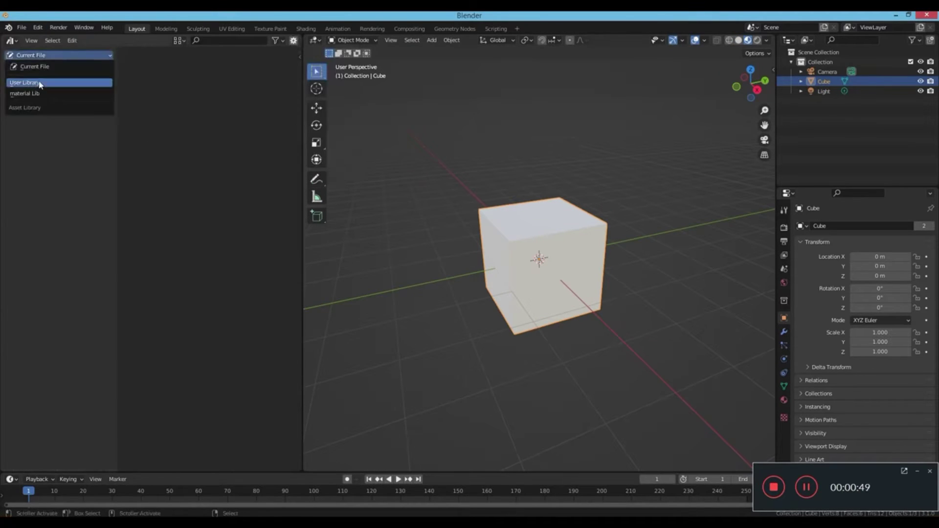
pyautogui.click(34, 93)
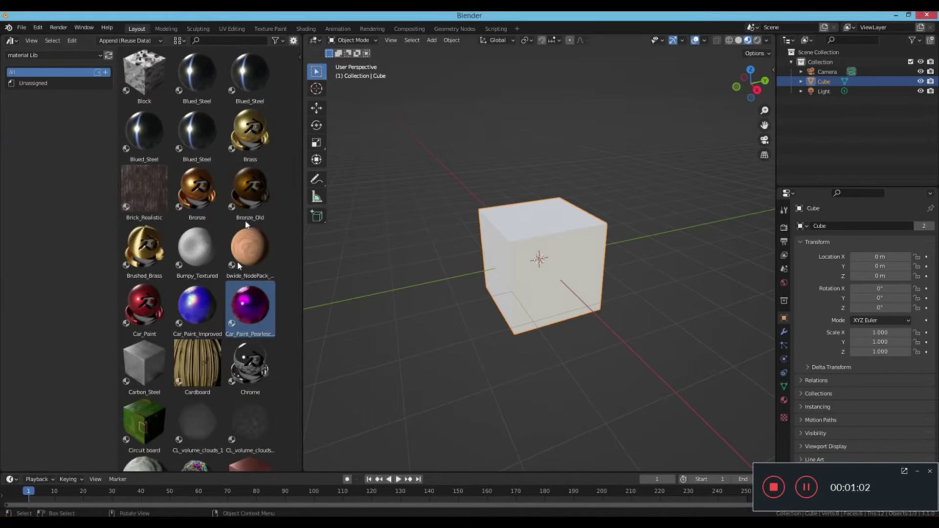
pyautogui.moveTo(299, 68); pyautogui.dragTo(296, 117)
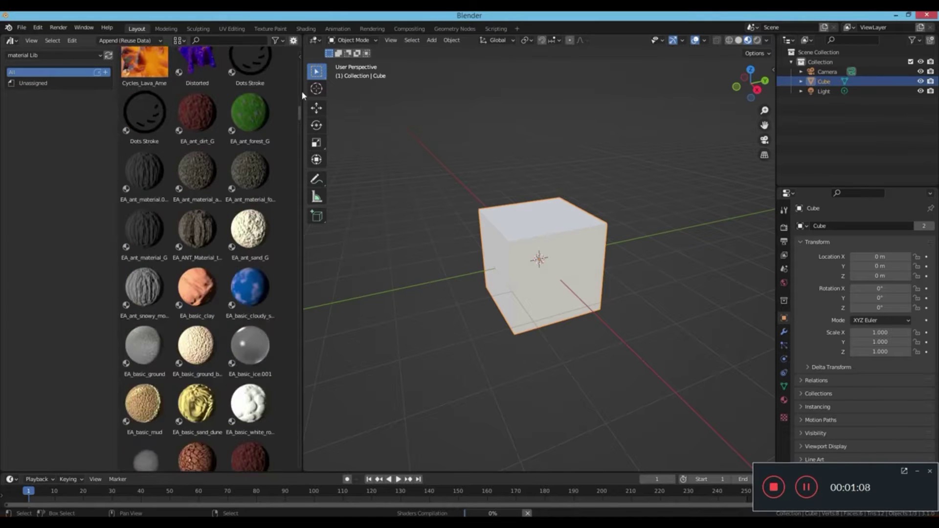
pyautogui.scroll(10, 299, 103)
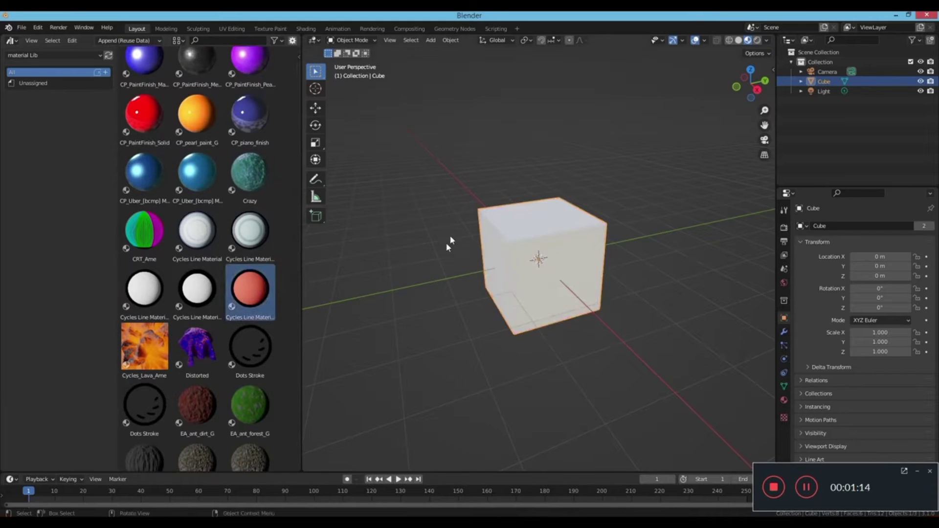
pyautogui.moveTo(300, 115); pyautogui.dragTo(299, 218)
# Step: Drop a glossy material onto the cube and browse more material previews
pyautogui.moveTo(249, 332); pyautogui.dragTo(548, 256)
pyautogui.moveTo(295, 200); pyautogui.dragTo(296, 296)
pyautogui.scroll(10, 289, 418)
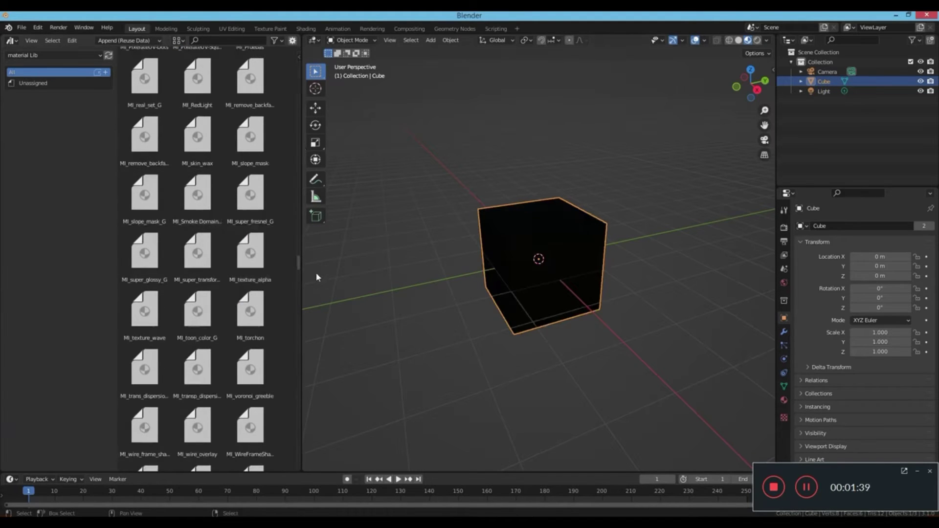
pyautogui.scroll(5, 299, 261)
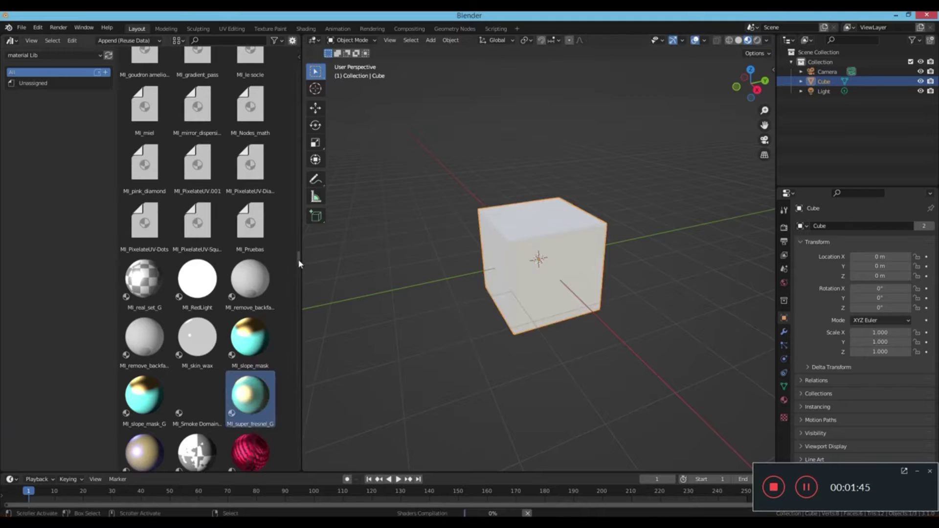
pyautogui.scroll(12, 298, 260)
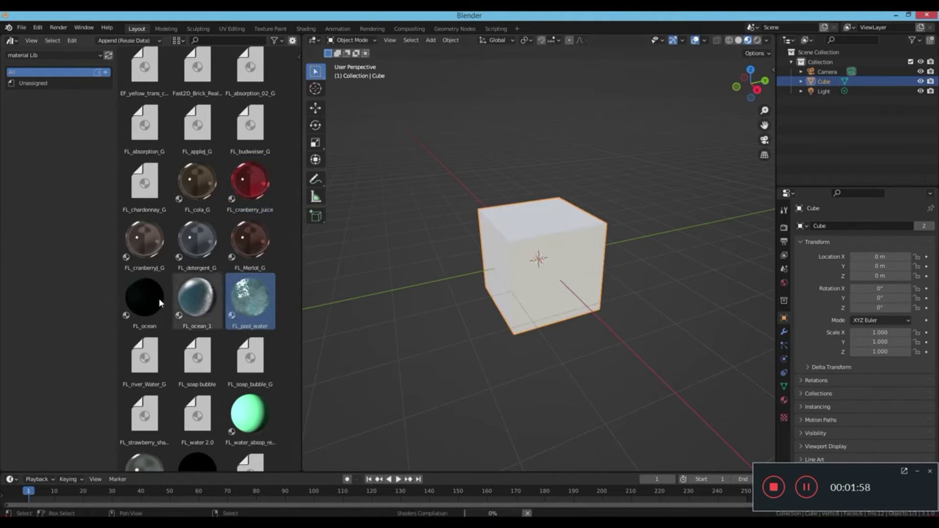
pyautogui.scroll(8, 299, 153)
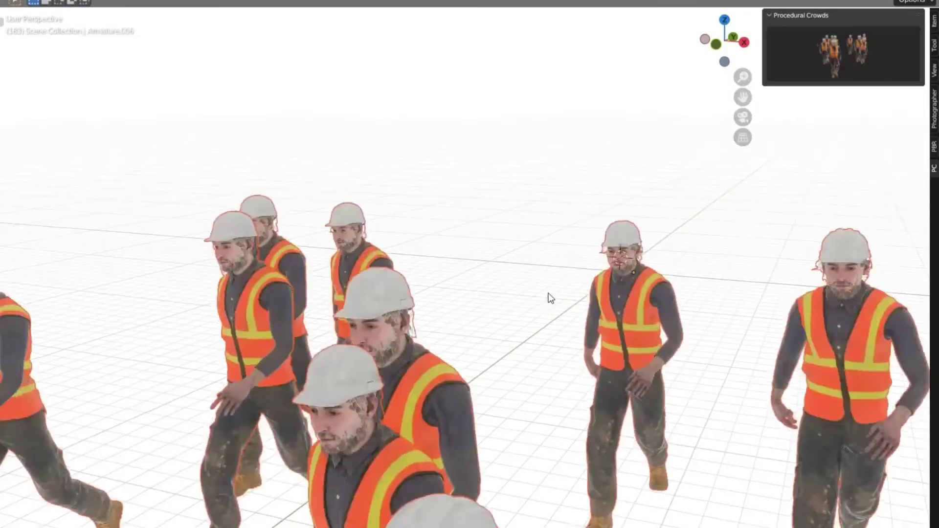
# Step: Orbit down to an eye-level front view of the walking crowd and zoom in
pyautogui.scroll(-4, 494, 259)
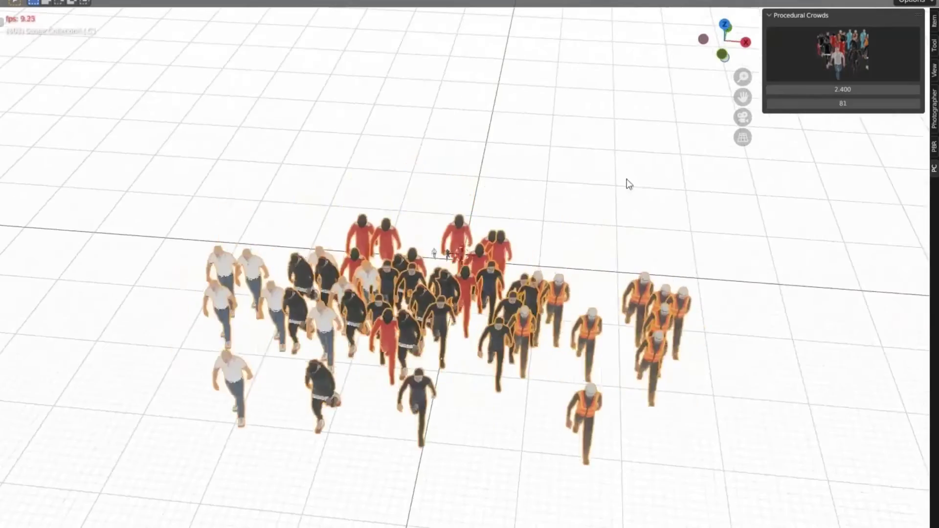
pyautogui.moveTo(563, 270); pyautogui.dragTo(594, 230, button='middle')
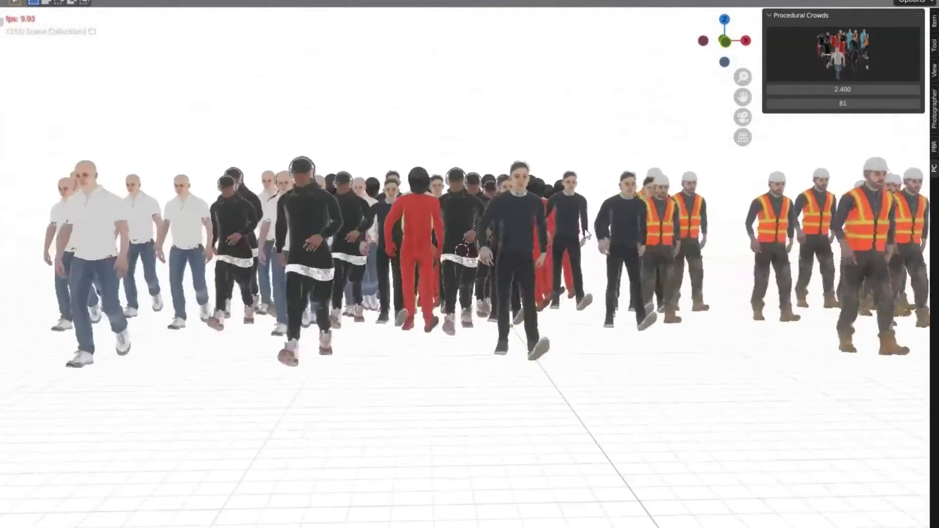
pyautogui.scroll(5, 585, 233)
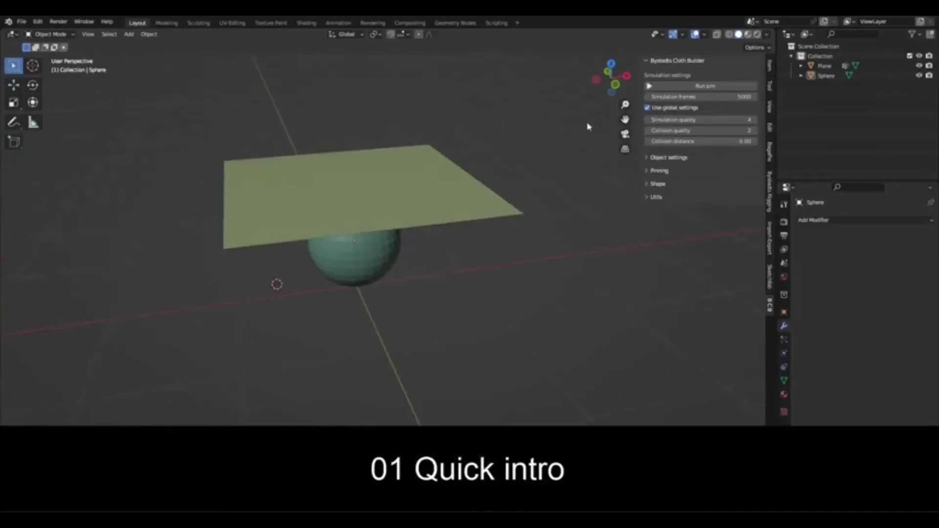
# Step: Rewind the animation to frame 1, show the spheres' cloth physics settings, and select the left sphere
pyautogui.moveTo(588, 126); pyautogui.dragTo(421, 268, button='middle')
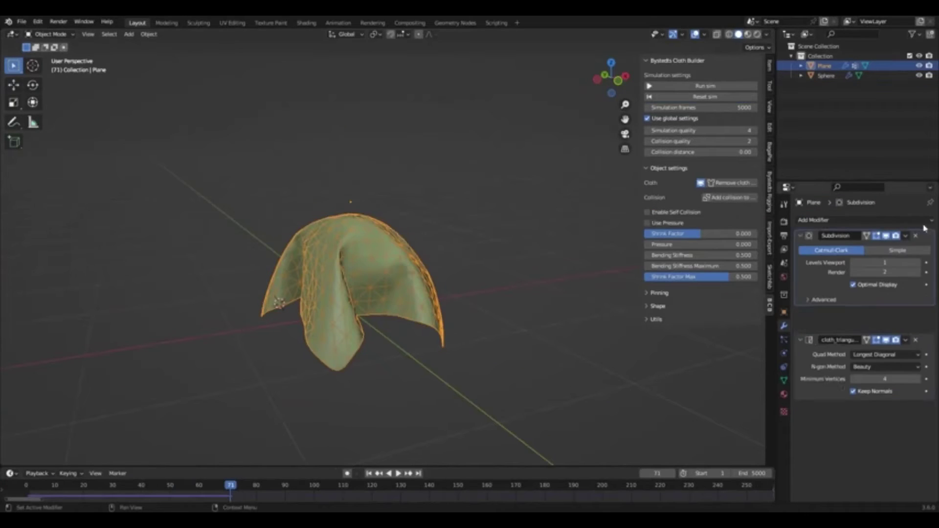
pyautogui.click(231, 489)
pyautogui.hotkey('shift', 'Left')
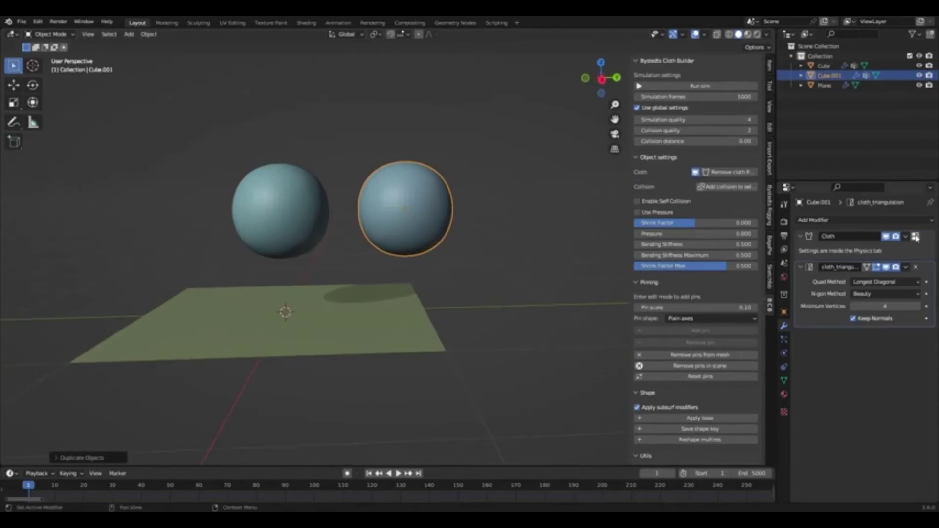
pyautogui.click(914, 237)
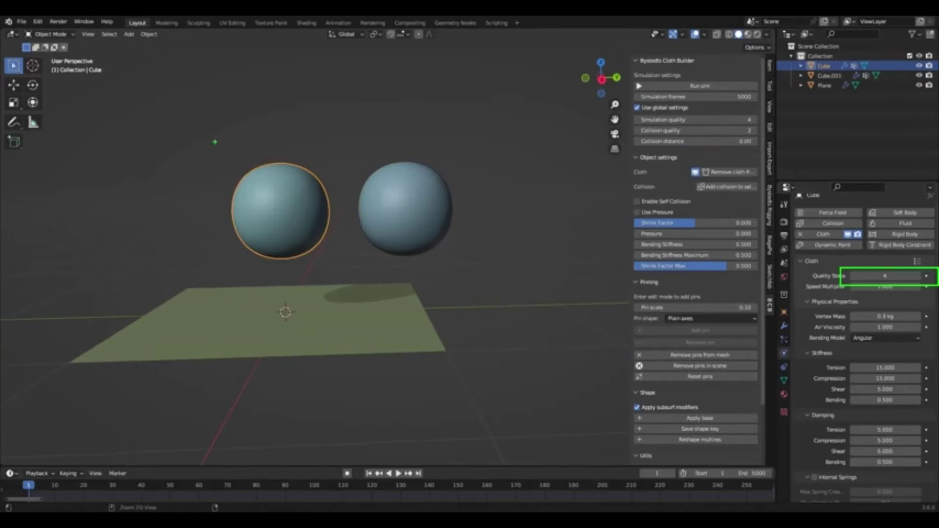
pyautogui.click(300, 218)
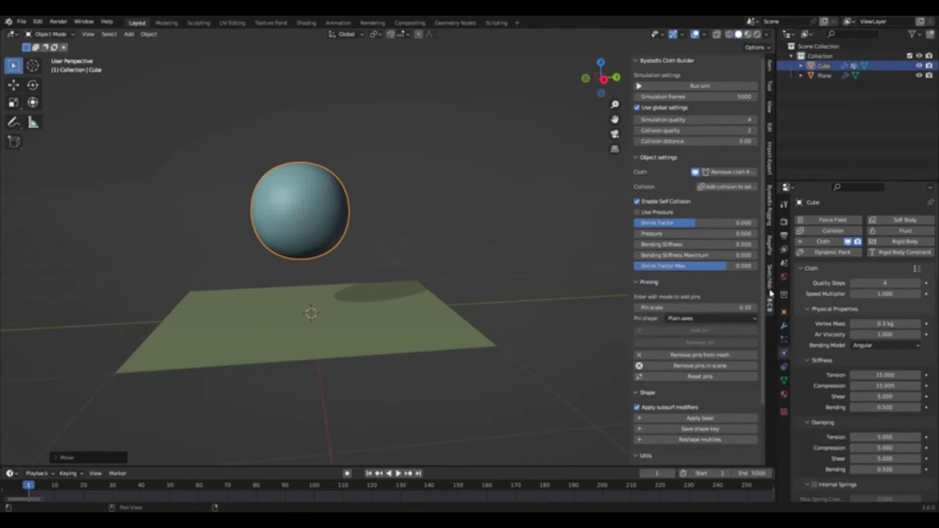
# Step: Set up the sphere's cloth weight painting and pin shape from its vertex groups, then run the simulation
pyautogui.click(784, 380)
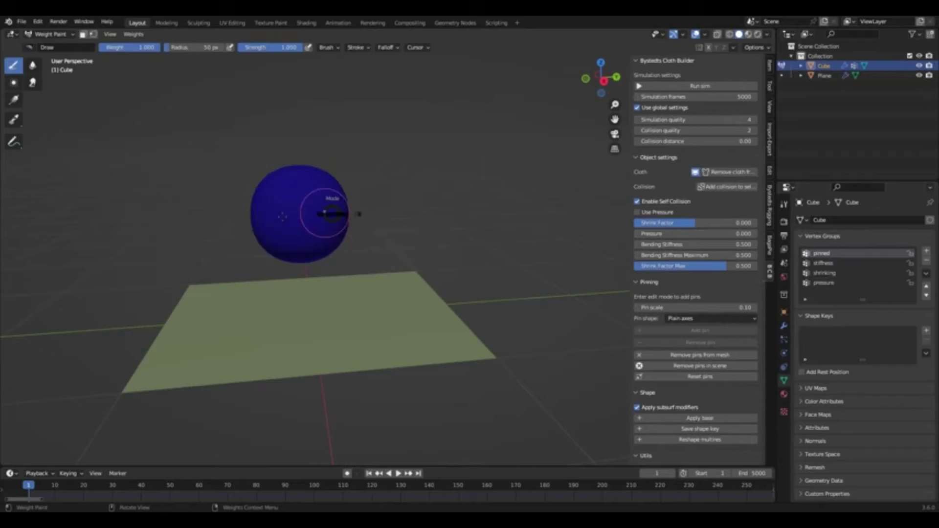
pyautogui.scroll(-3, 700, 343)
pyautogui.rightClick(702, 416)
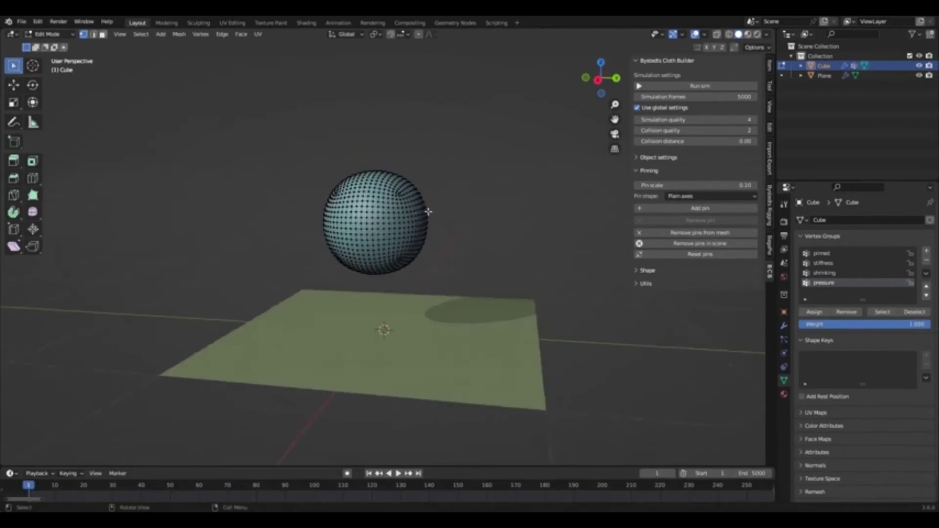
pyautogui.click(710, 195)
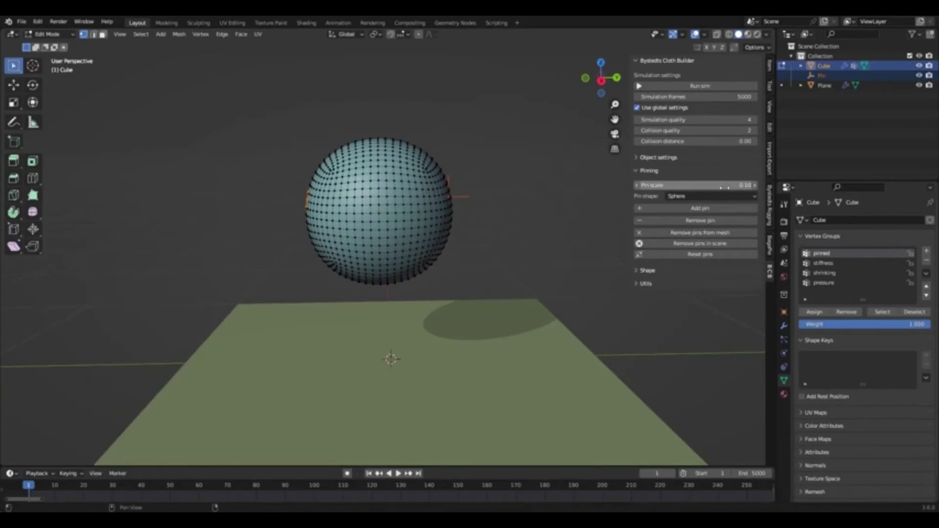
pyautogui.click(692, 87)
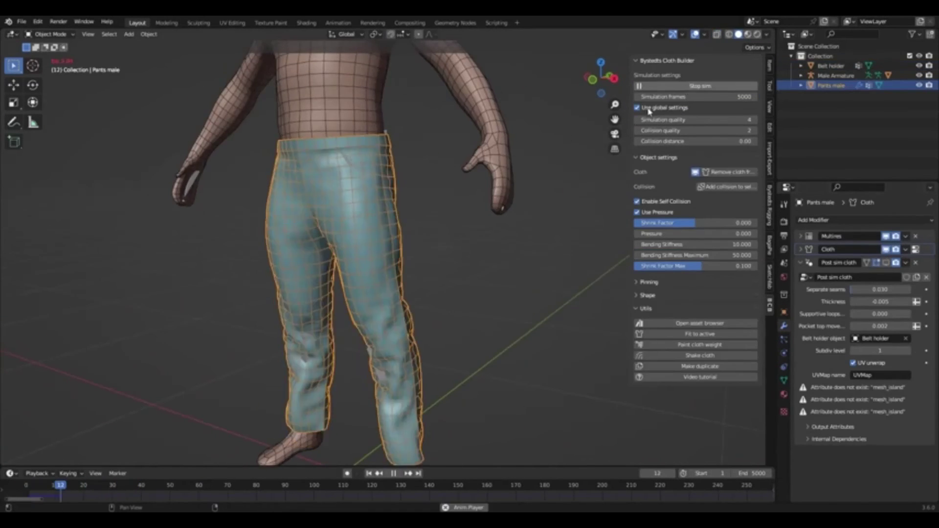
# Step: Turn the Cylinder around the male figure's leg into cloth with Add cloth to selected
pyautogui.rightClick(419, 260)
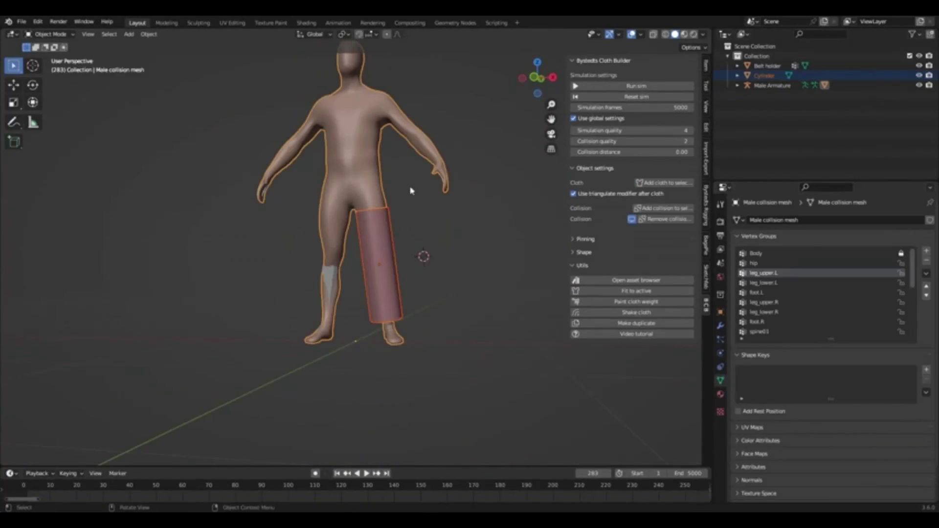
pyautogui.click(663, 184)
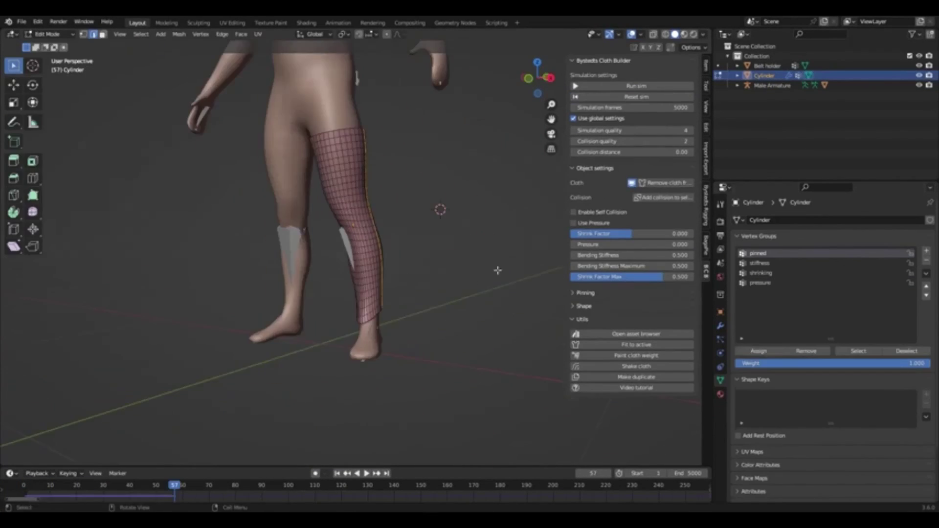